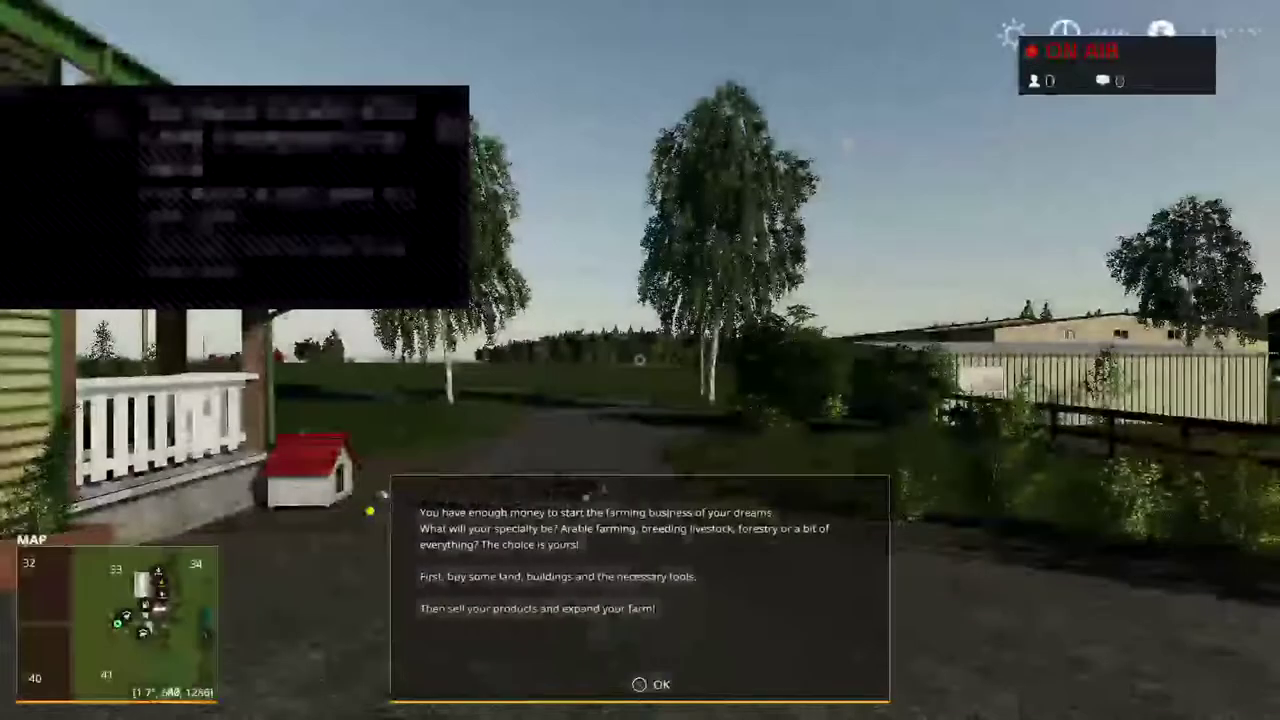
# Dismiss the welcome message with OK to reveal the Lone Oak Farm farmyard
pyautogui.press('Return')
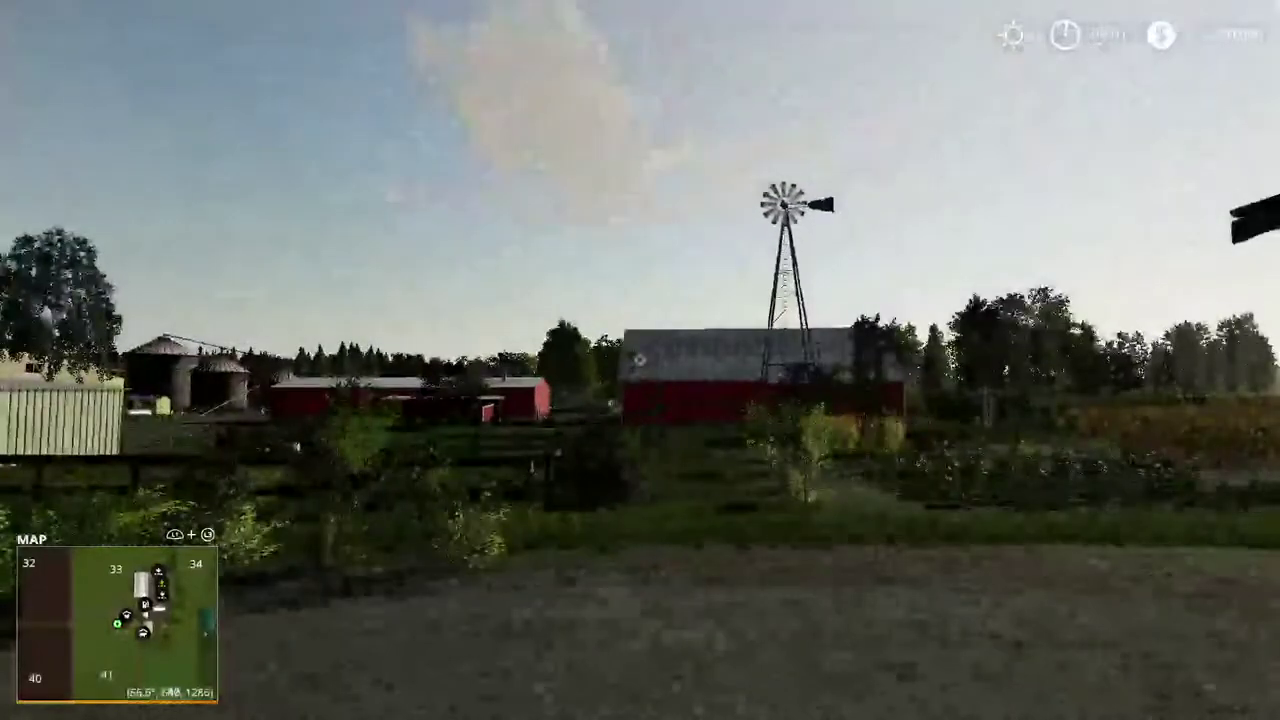
# Open the farm map and inspect the Cow pasture icon
pyautogui.press('Escape')
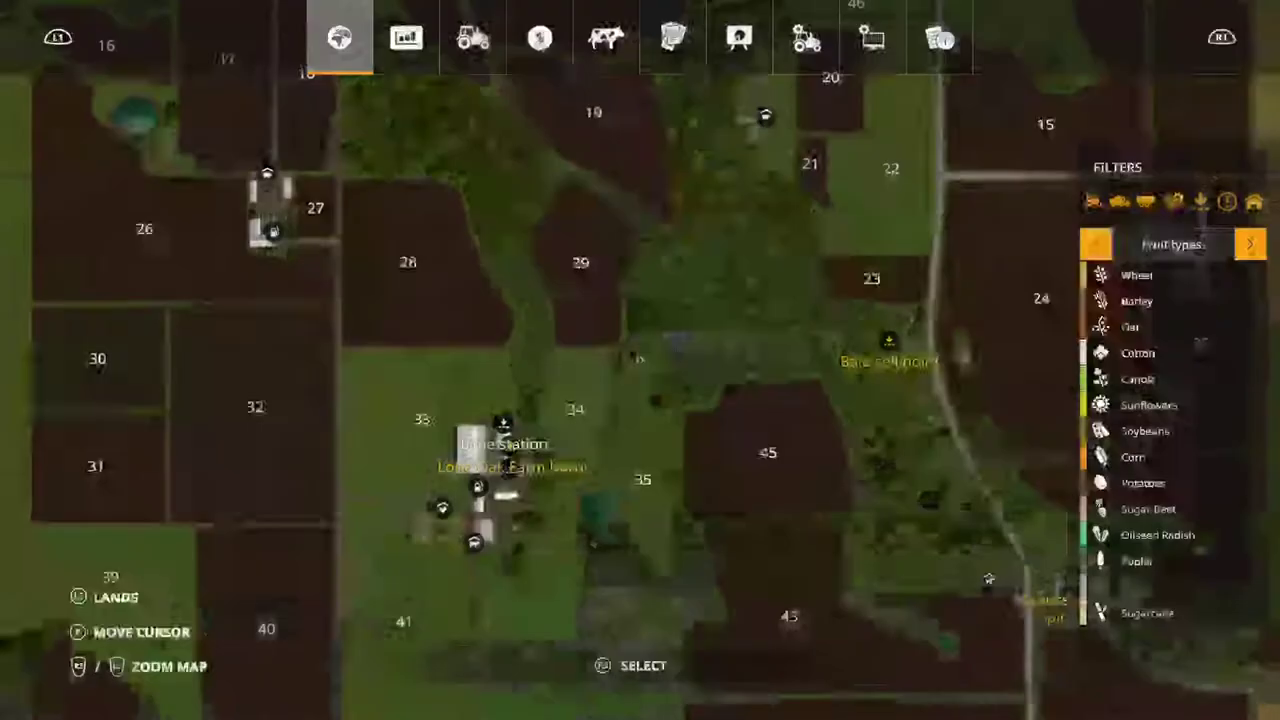
pyautogui.scroll(4, 640, 360)
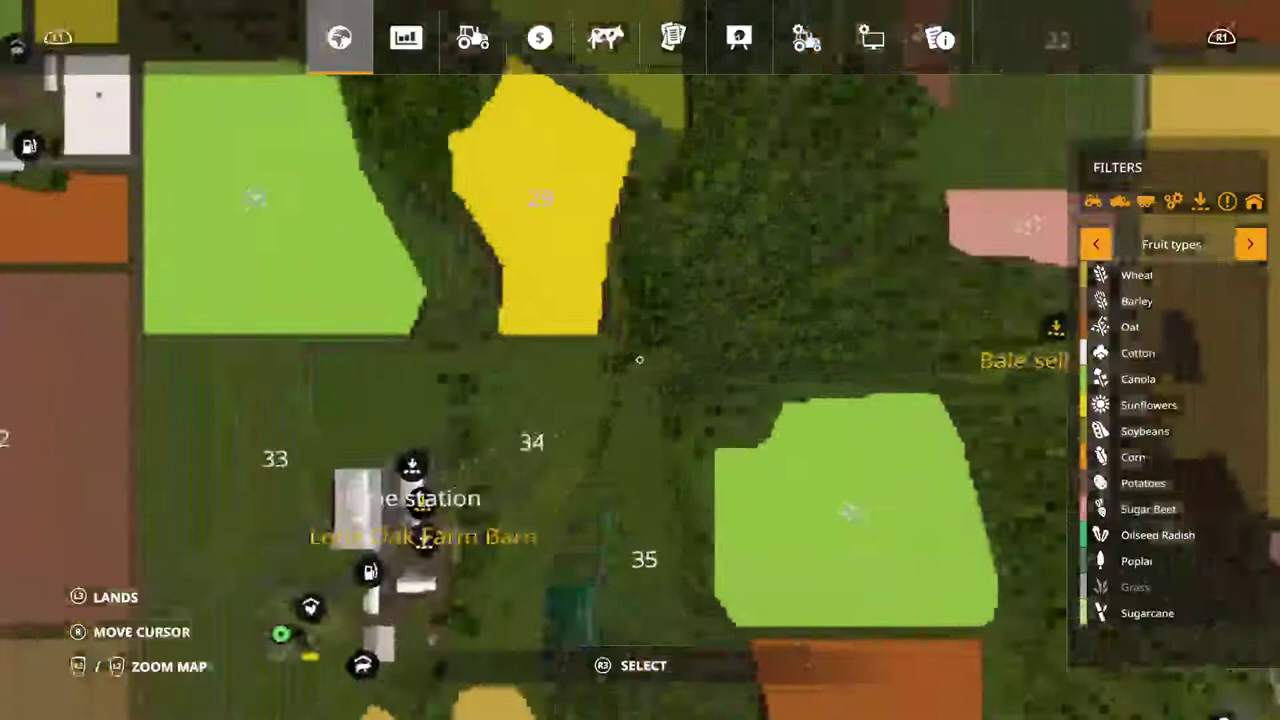
pyautogui.scroll(2, 640, 360)
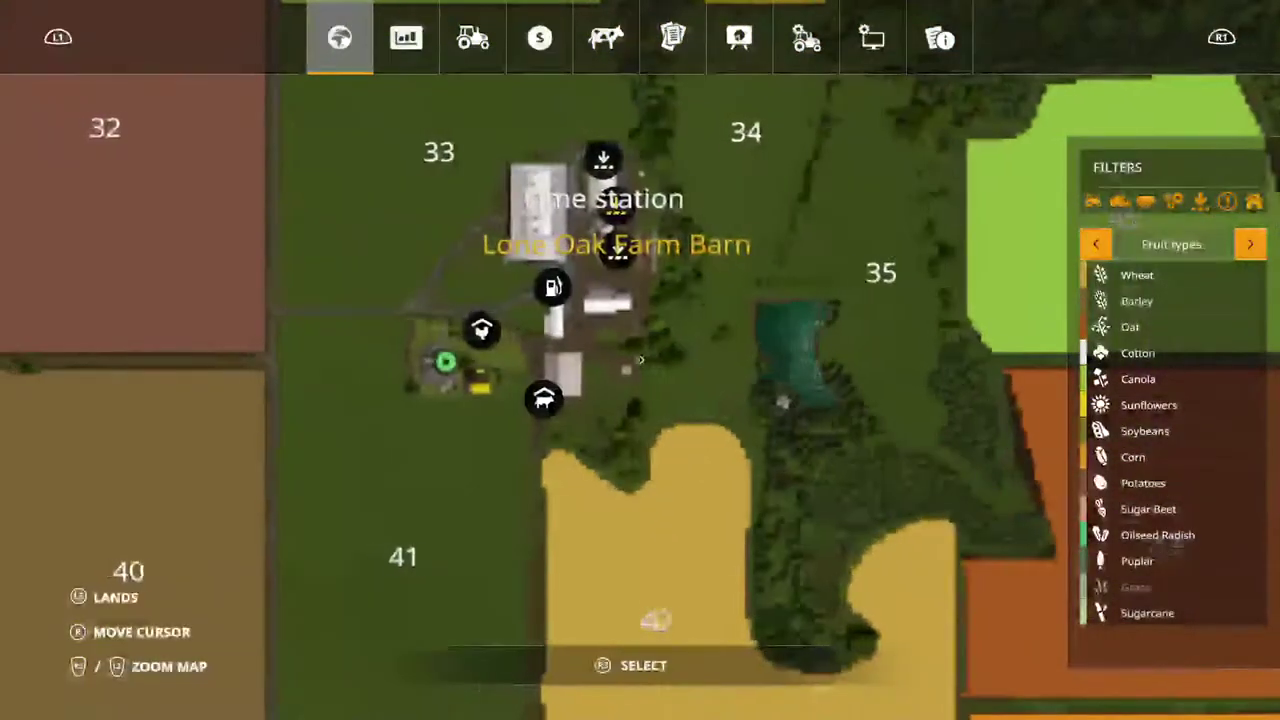
pyautogui.press('Left')
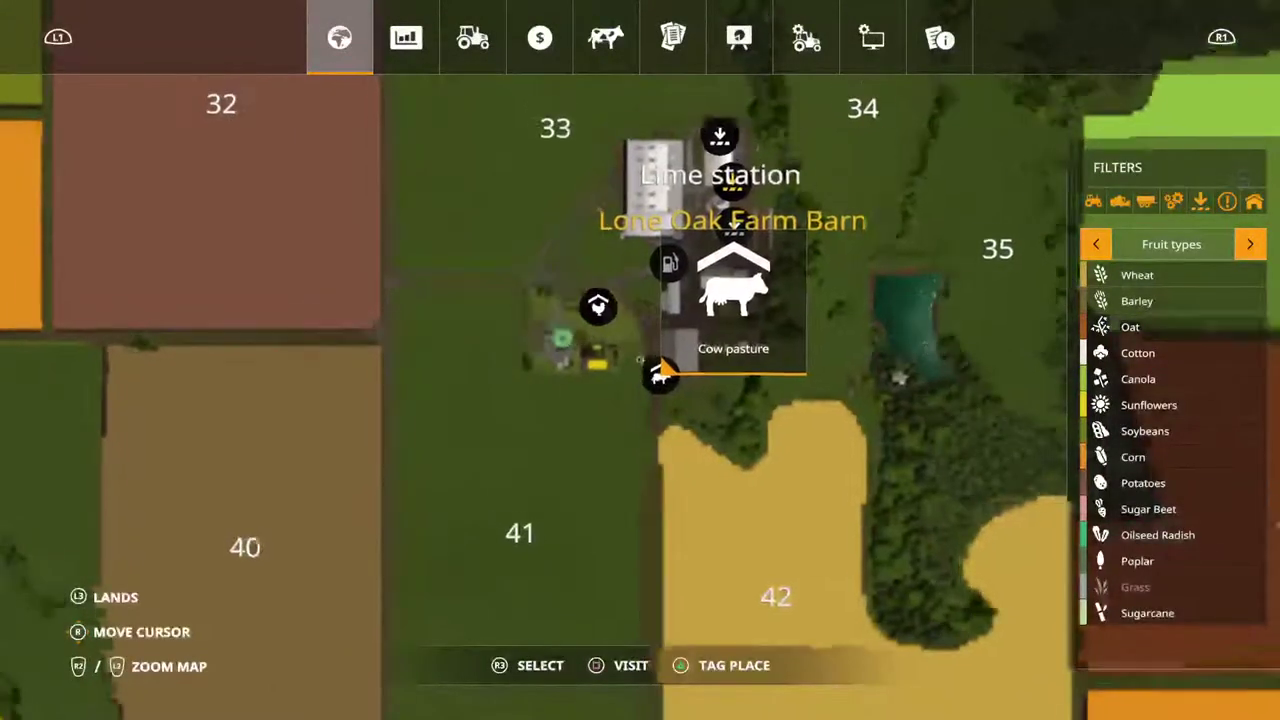
pyautogui.press('Left')
# Inspect the Gas station, Farm Silo, Lone Oak Farm Barn and Lime station icons on the map
pyautogui.press('Right')
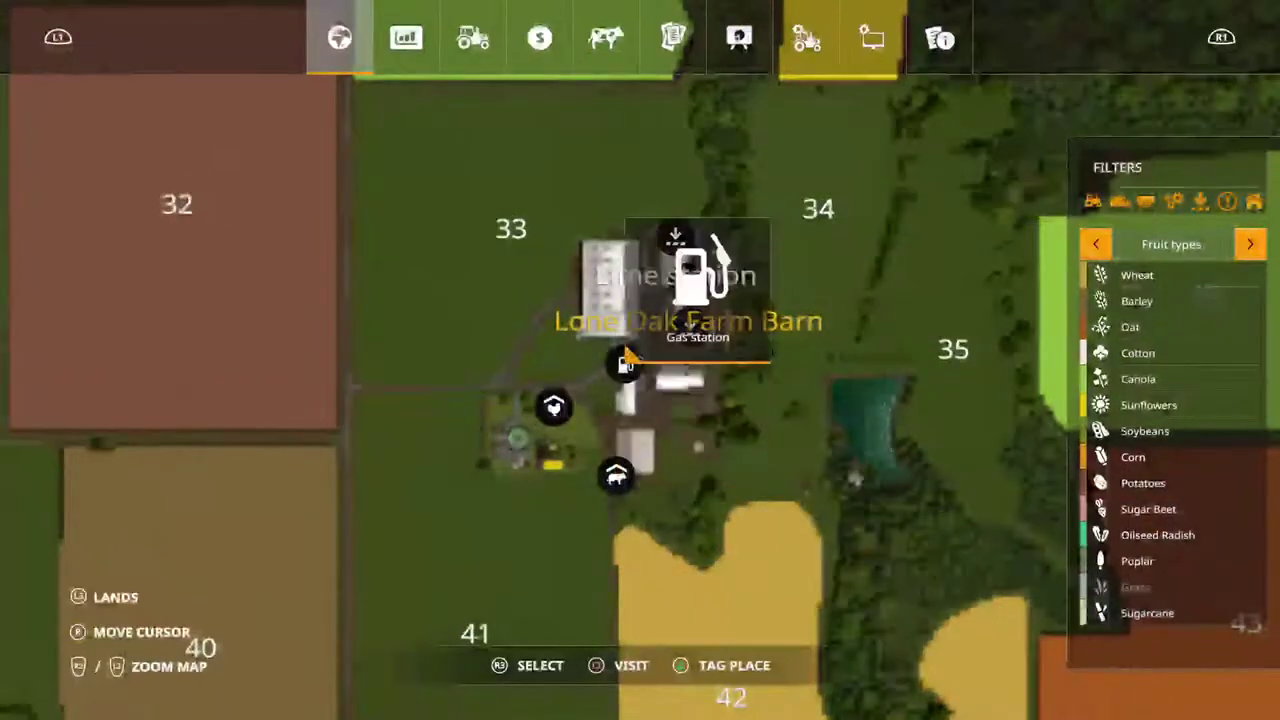
pyautogui.press('Right')
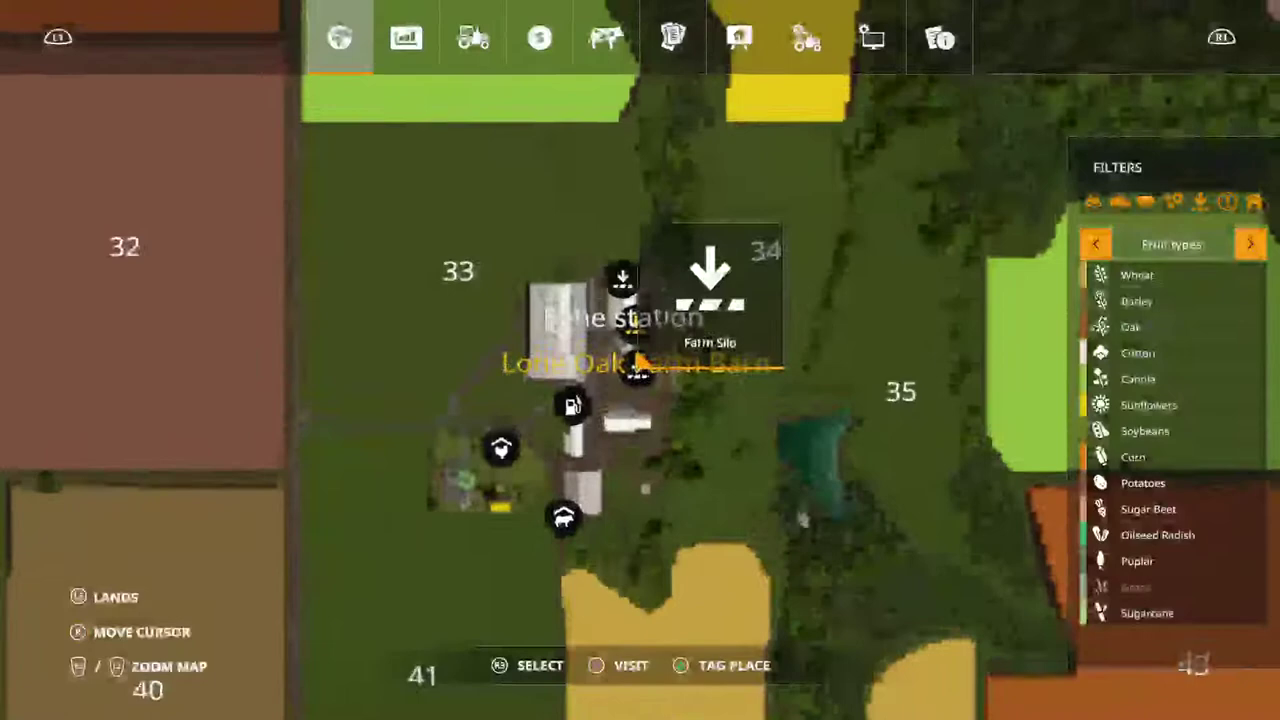
pyautogui.press('Down')
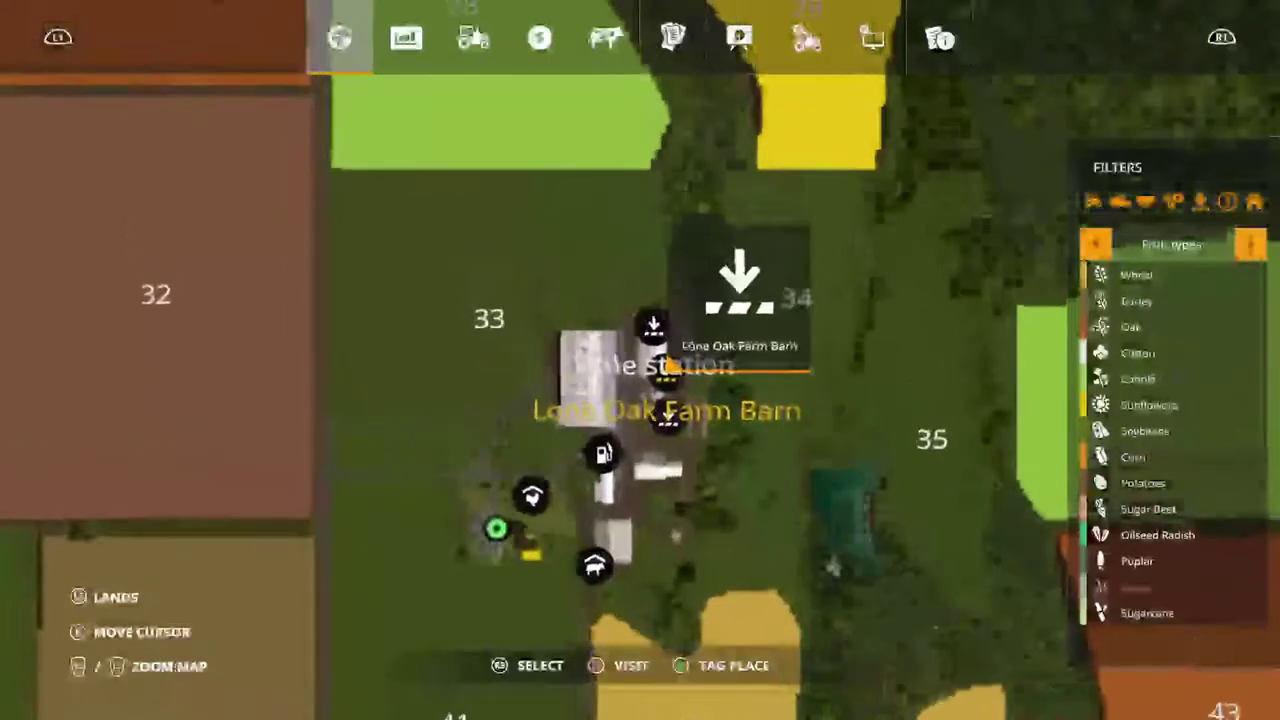
pyautogui.press('Up')
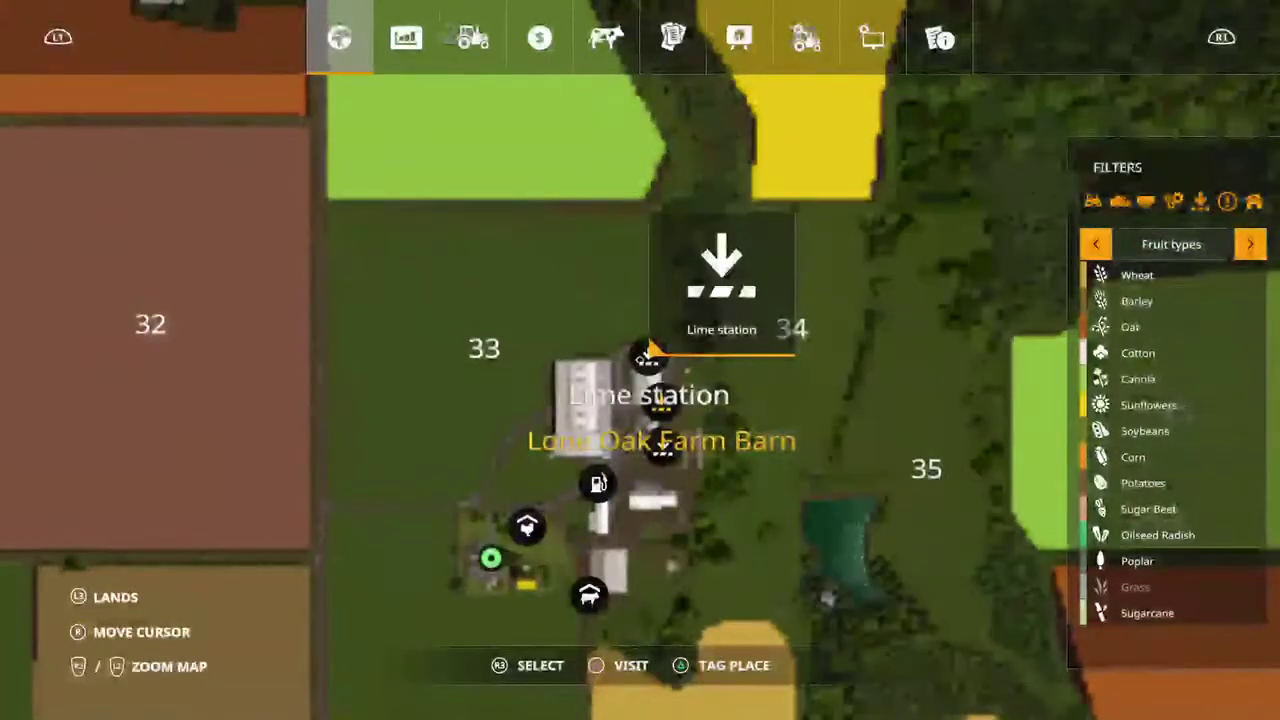
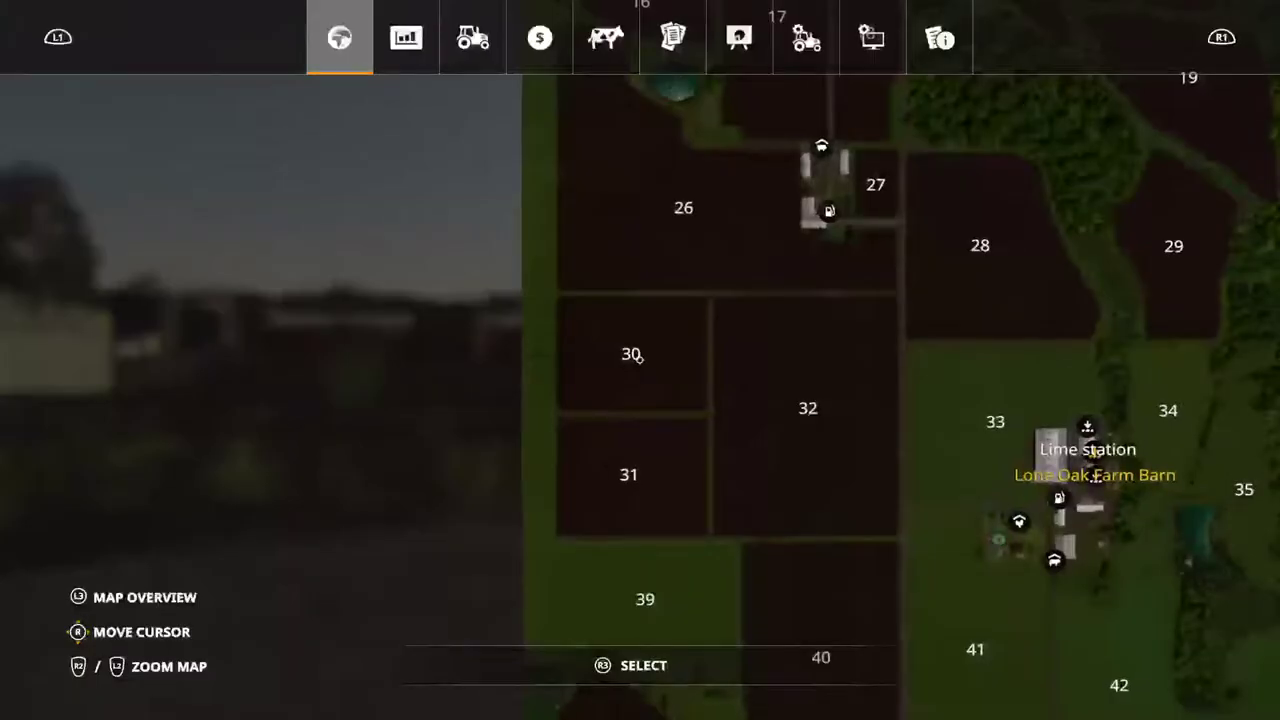
# Select field 30 on the land map, buy it for $232,968, and exit the map
pyautogui.click(637, 358)
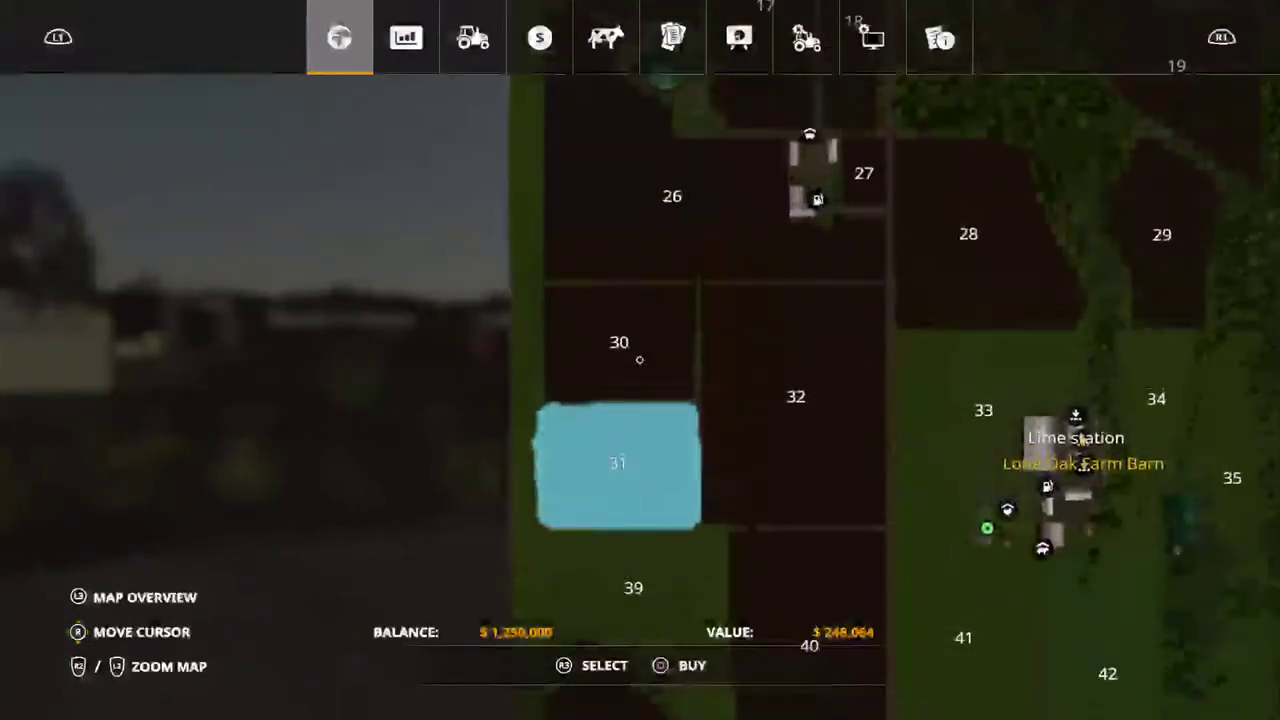
pyautogui.press('Up')
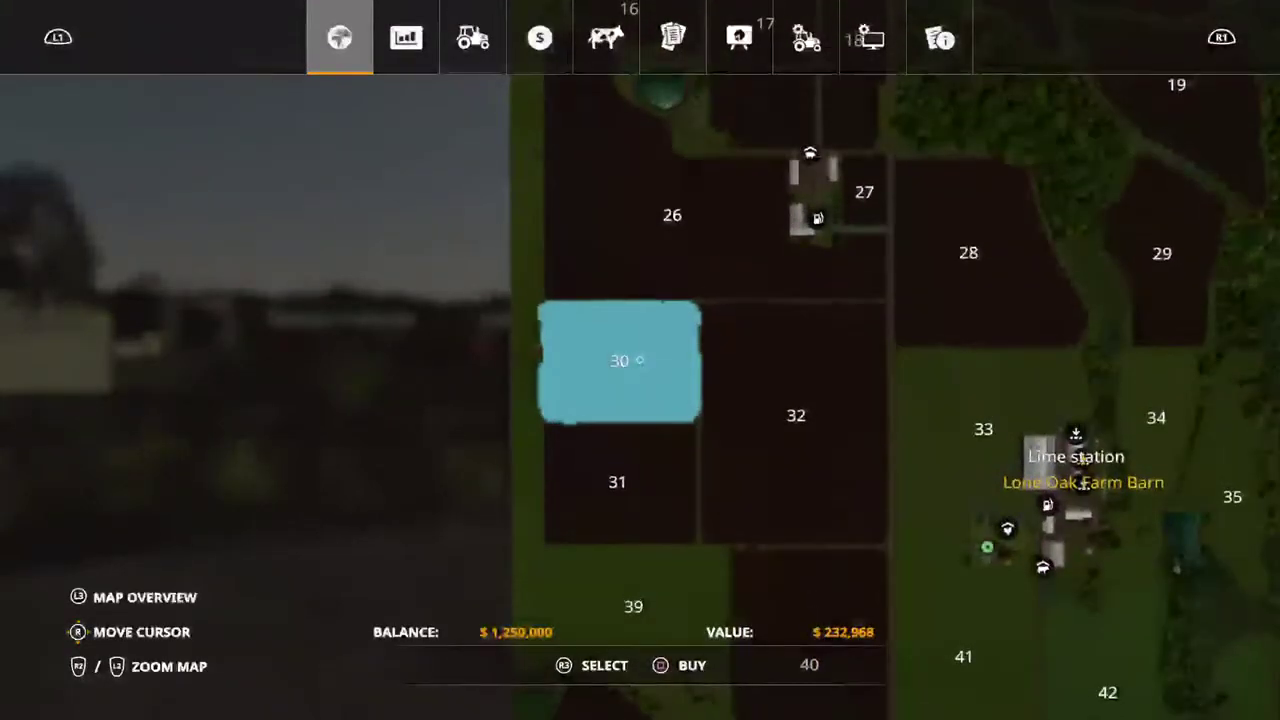
pyautogui.press('Return')
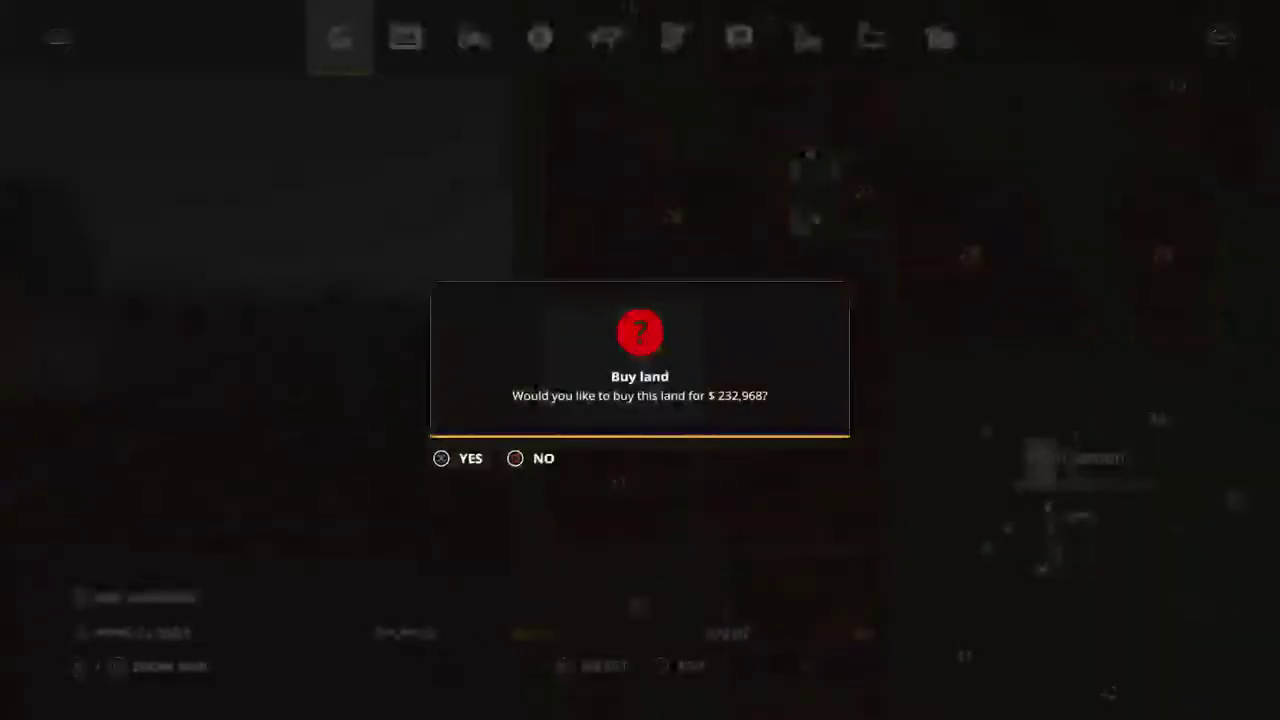
pyautogui.press('Return')
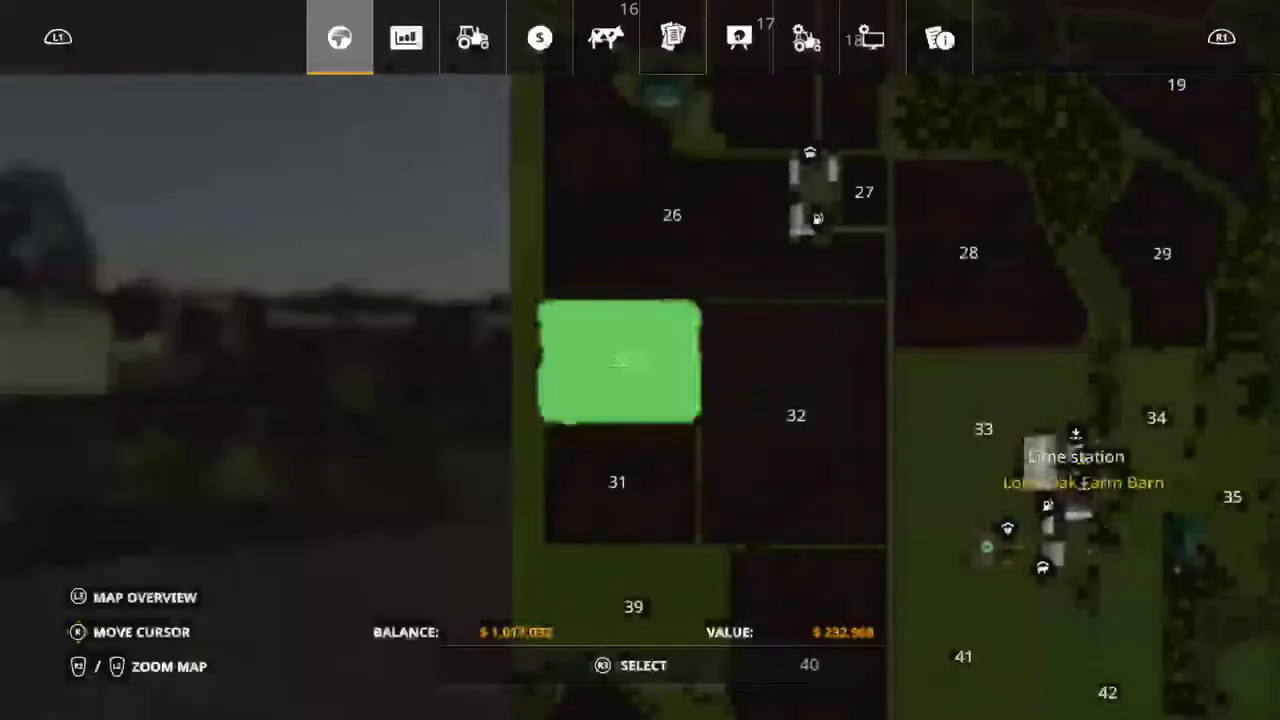
pyautogui.press('Escape')
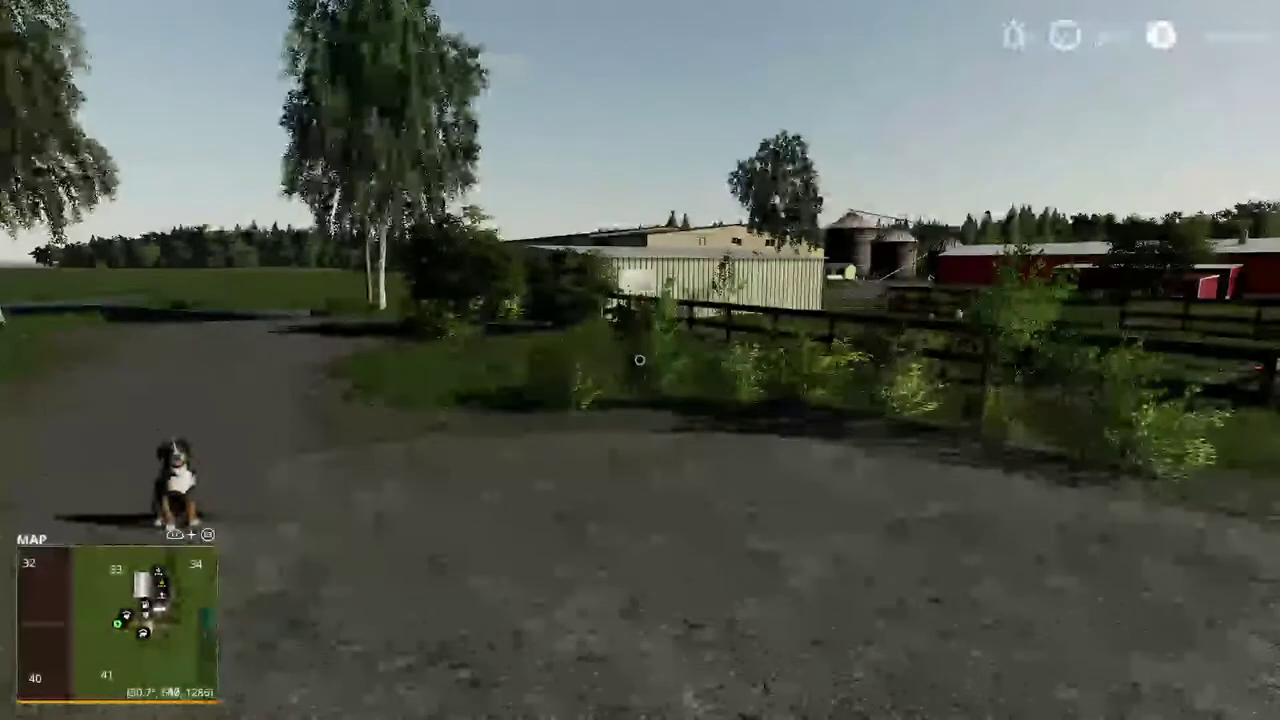
# Open the Case IH 7200 Pro Series in the shop's Medium Tractors category
pyautogui.press('p')
pyautogui.press('e')
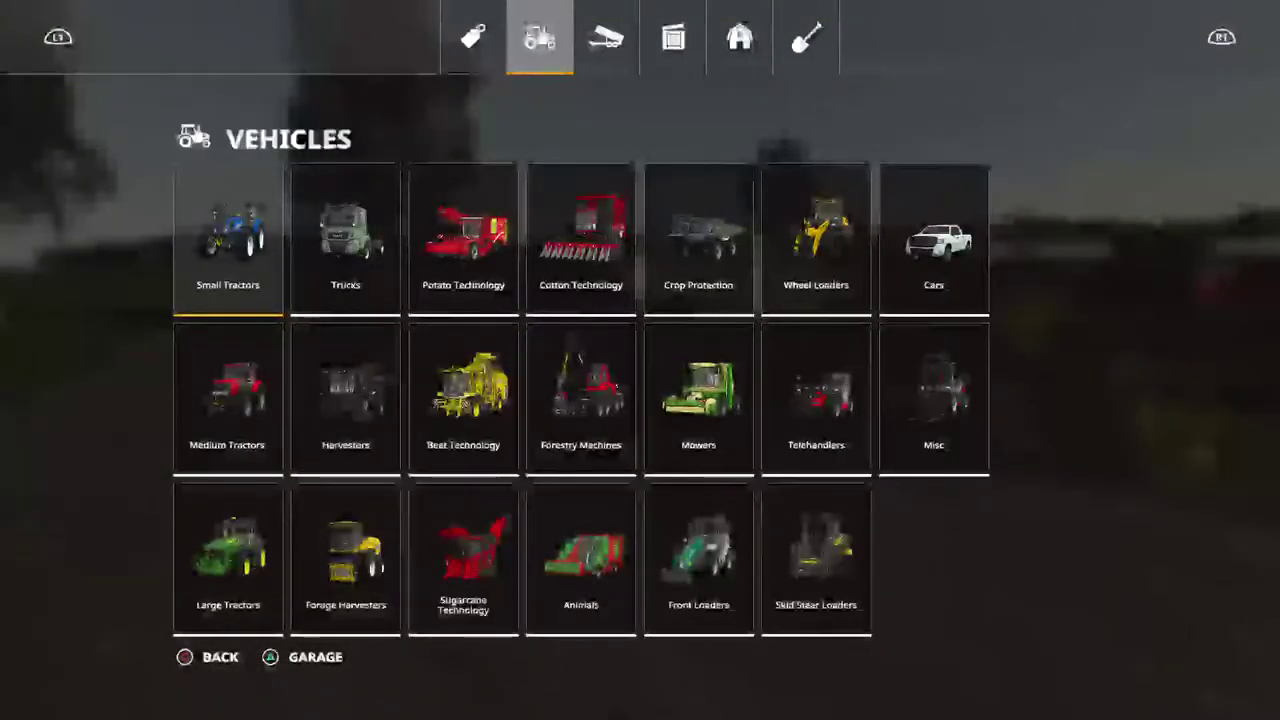
pyautogui.press('Down')
pyautogui.press('Return')
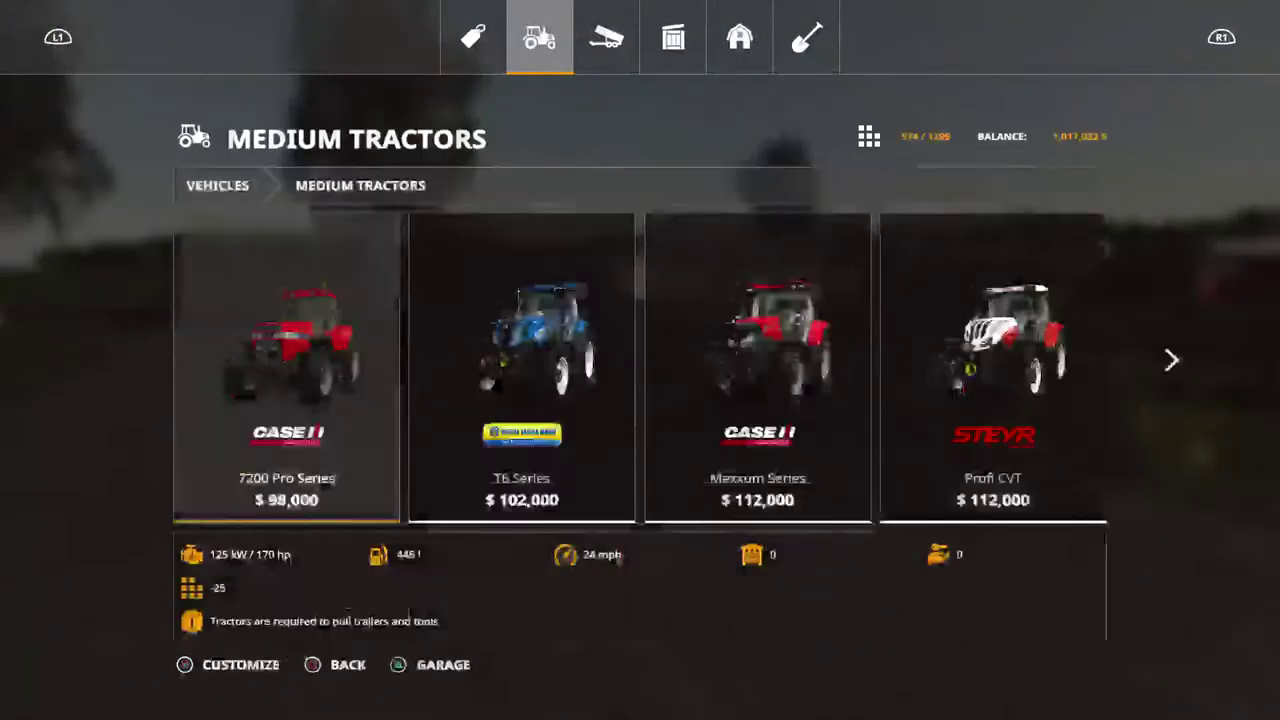
pyautogui.press('Return')
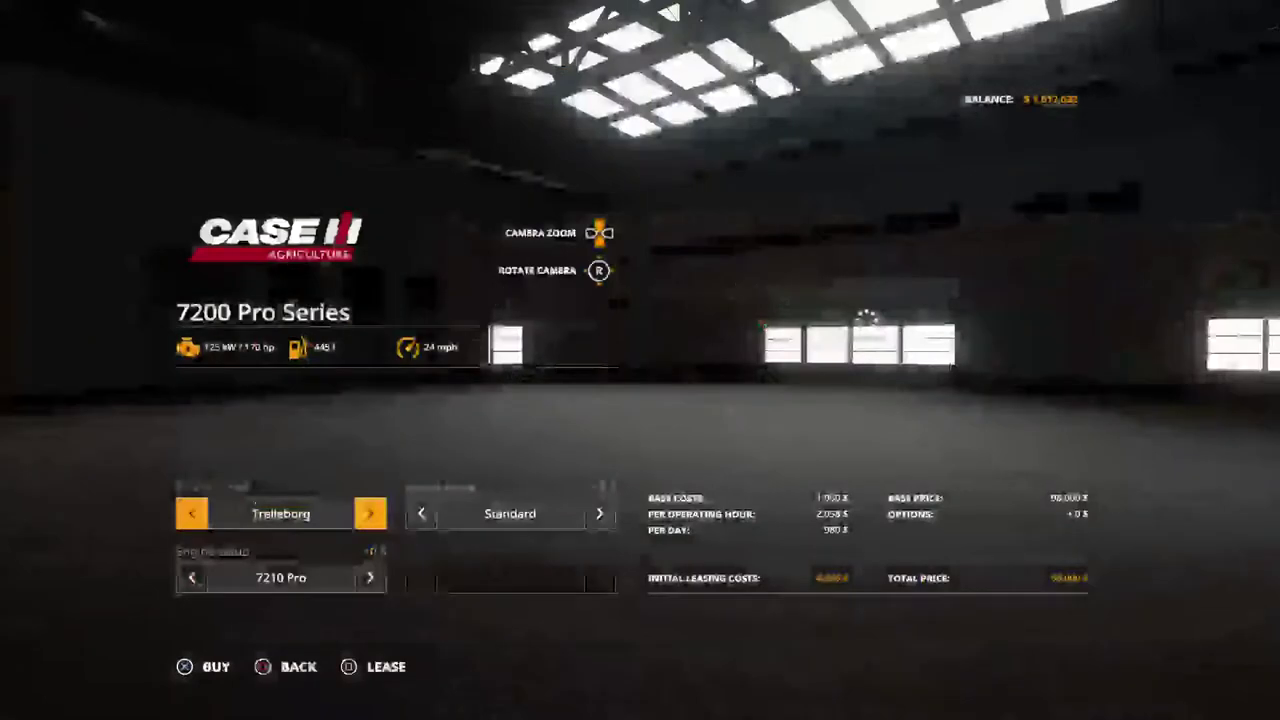
# Fit wide tires and the 7250 Pro engine, buy the $145,500 tractor, and go back
pyautogui.press('Right')
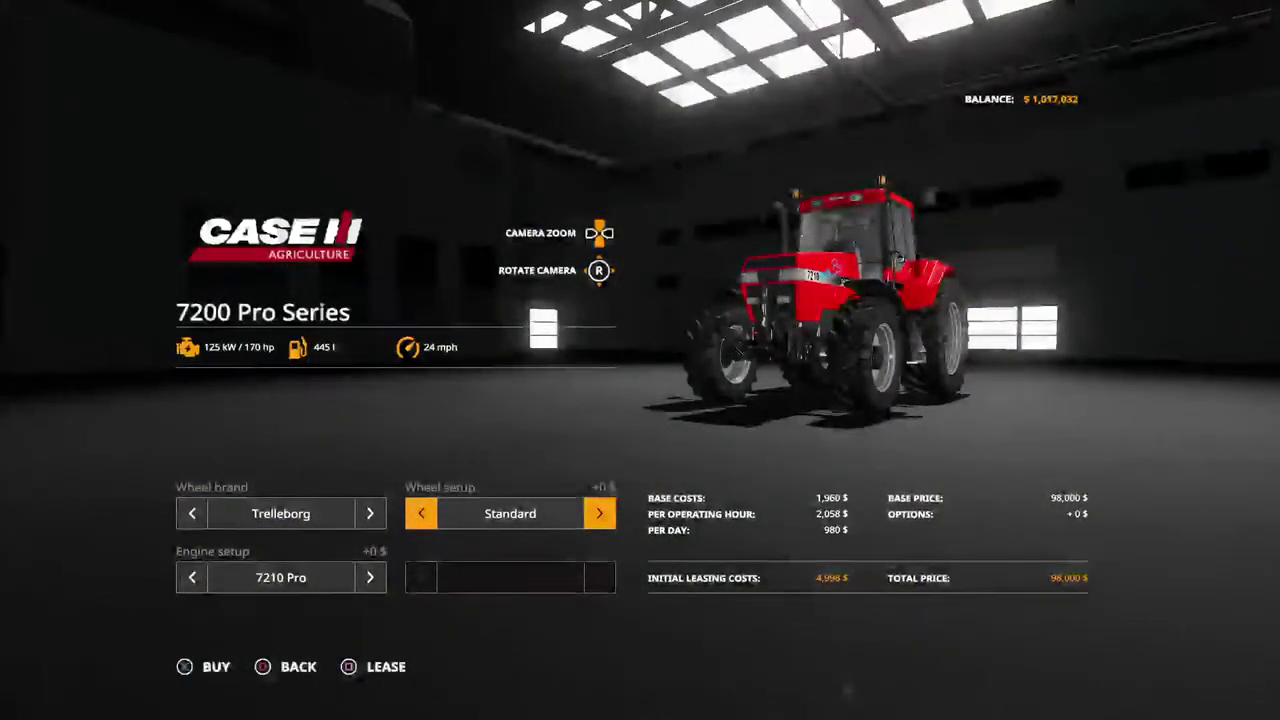
pyautogui.press('Right')
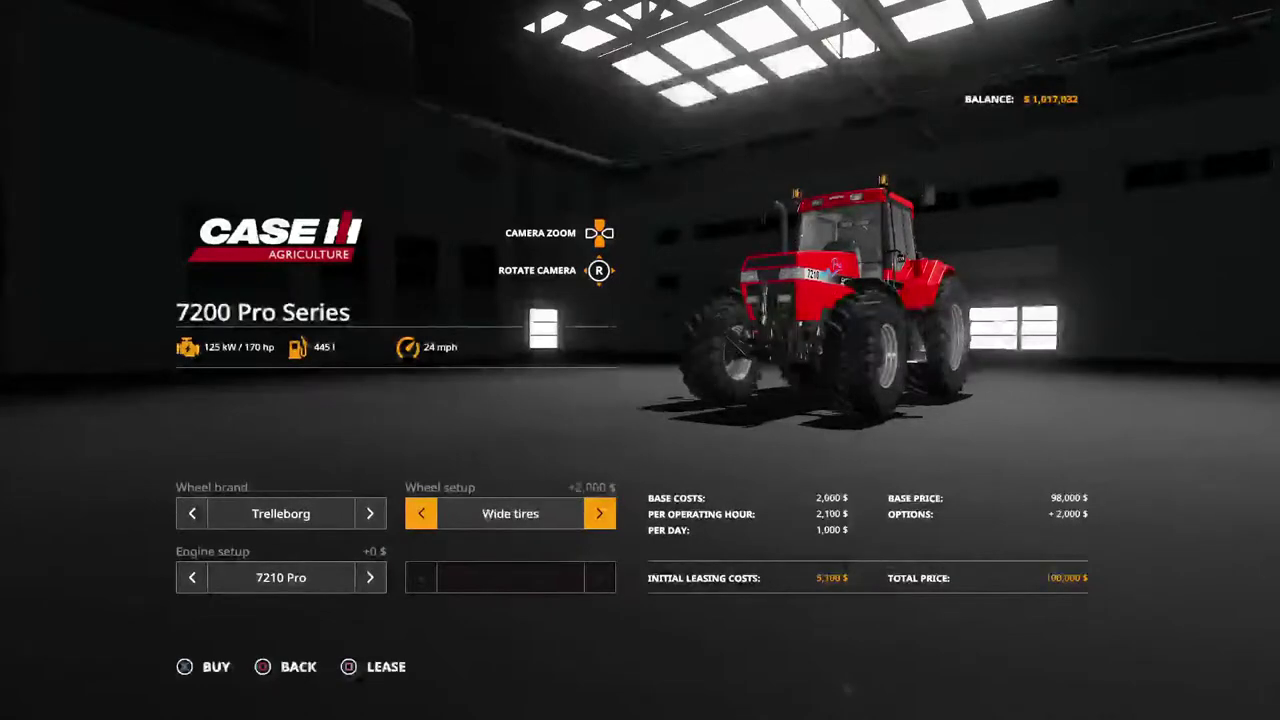
pyautogui.press('Down')
pyautogui.press('Right')
pyautogui.press('Right')
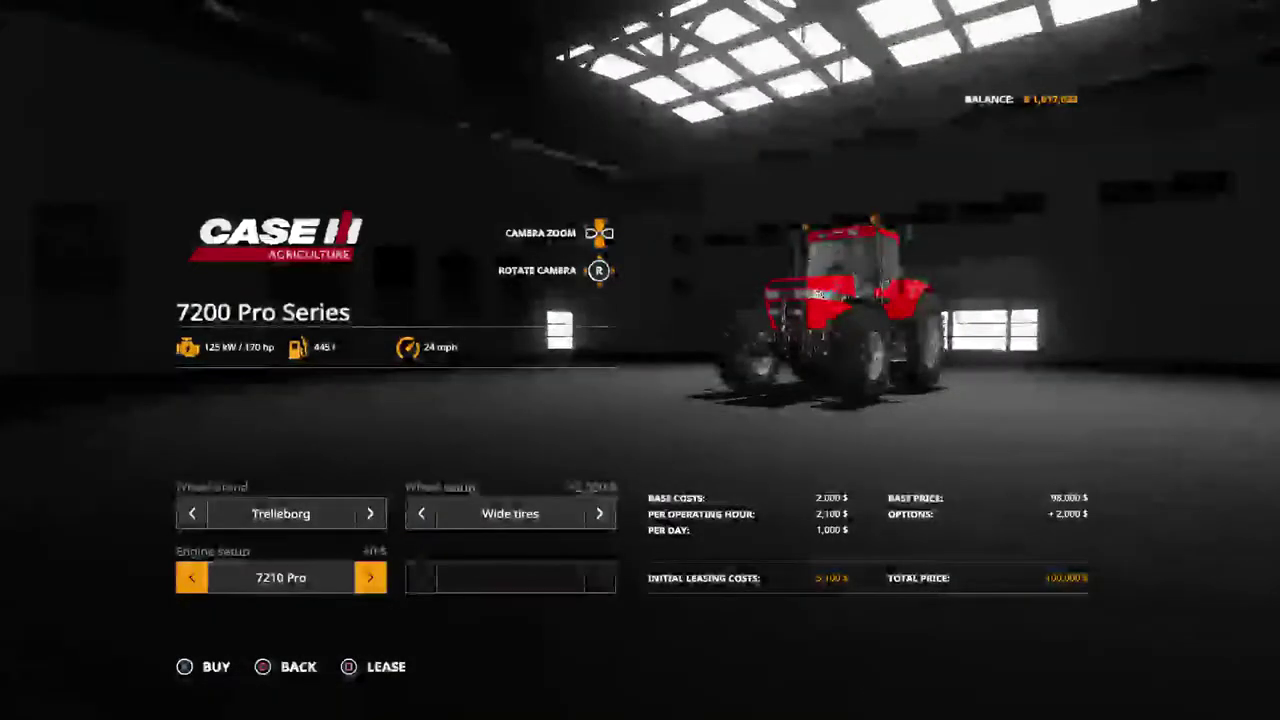
pyautogui.press('Right')
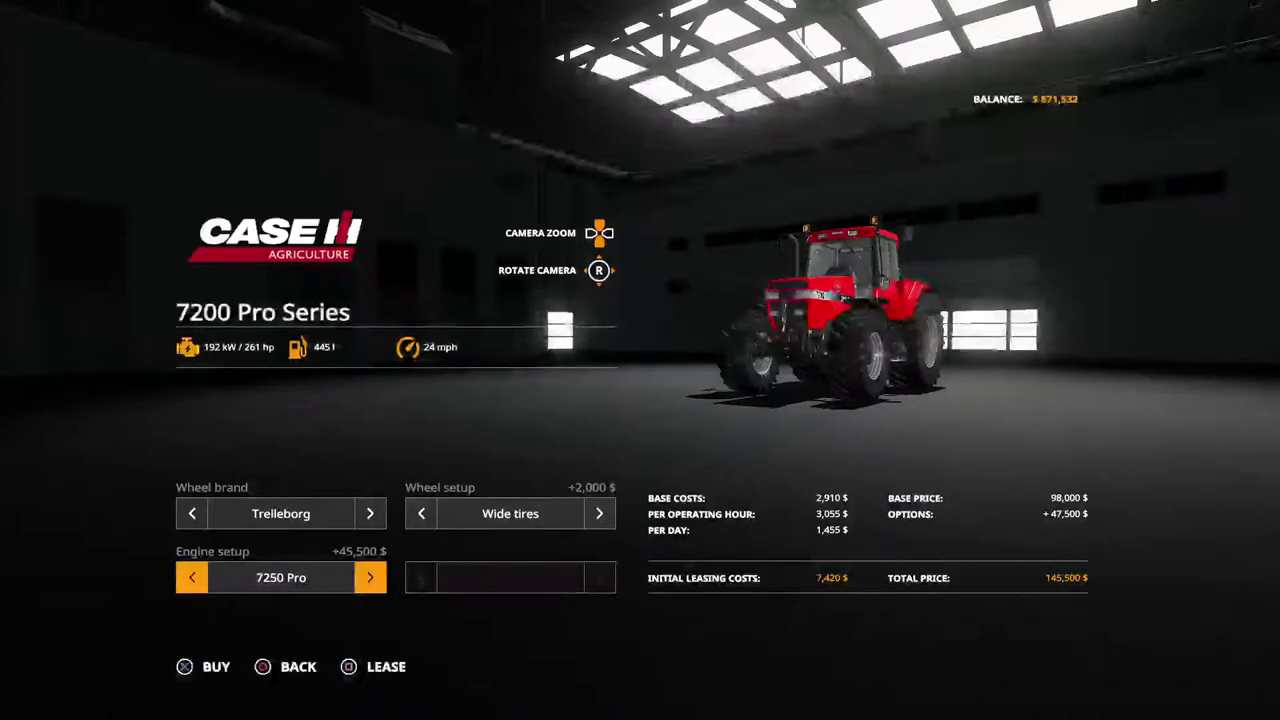
pyautogui.press('Escape')
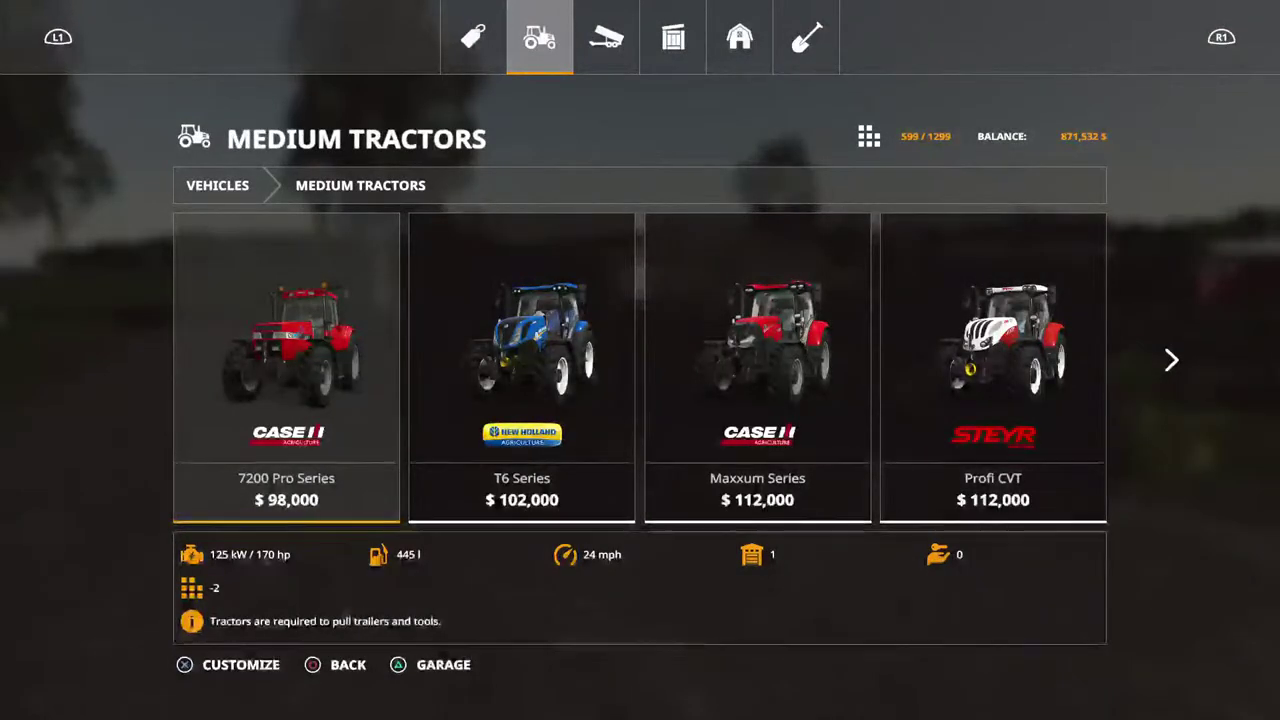
# Browse further through the Medium Tractors lineup
pyautogui.press('Right')
pyautogui.press('Right')
pyautogui.press('Right')
pyautogui.press('Right')
pyautogui.press('Left')
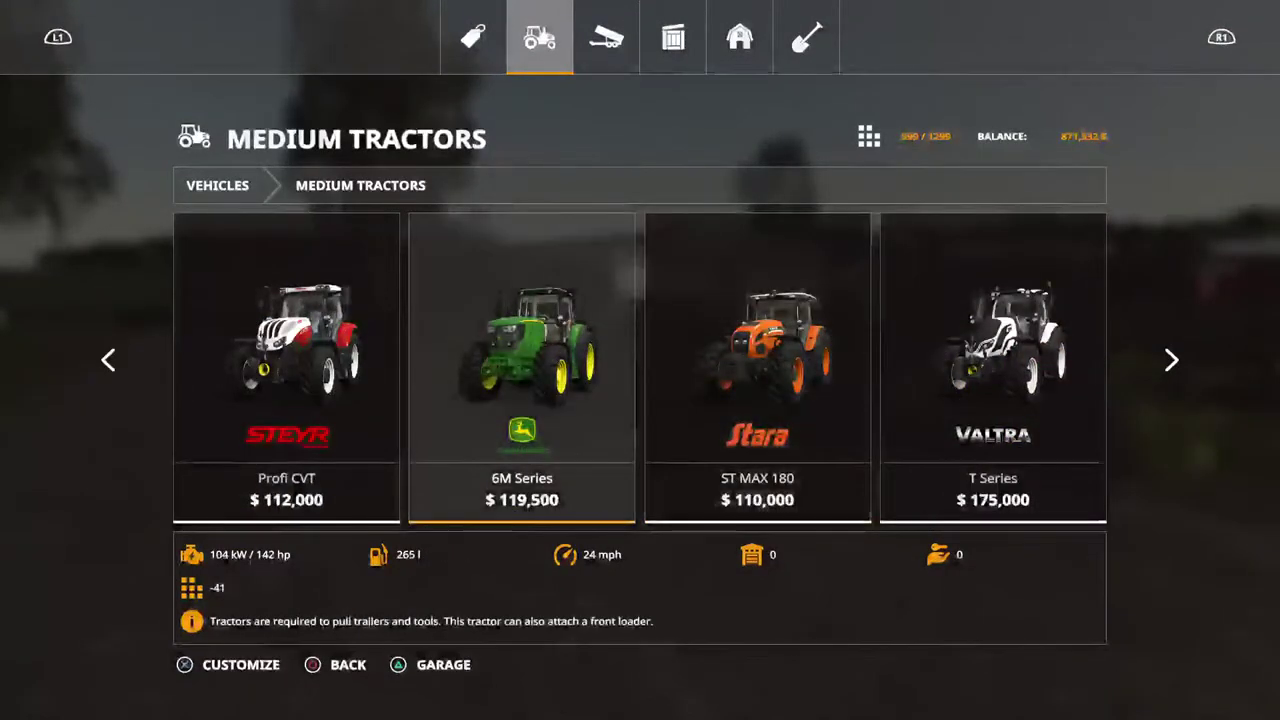
pyautogui.press('Right')
pyautogui.press('Right')
pyautogui.press('Right')
pyautogui.press('Right')
pyautogui.press('Right')
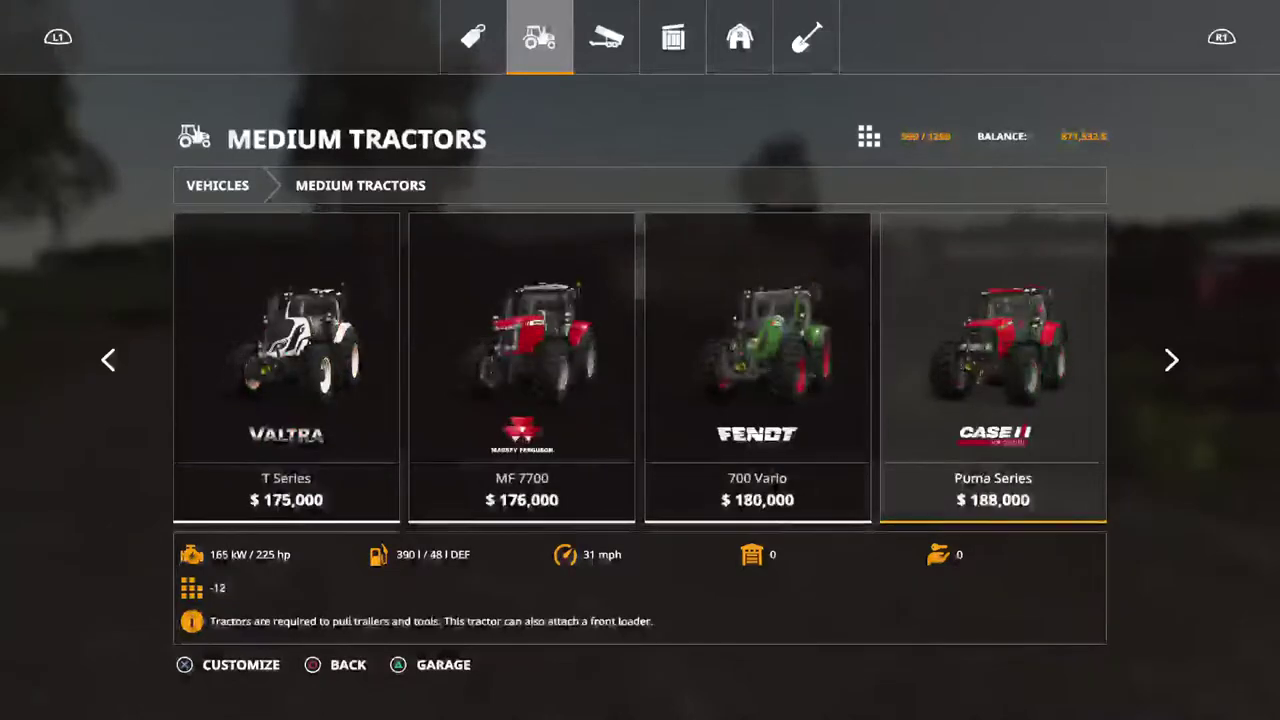
pyautogui.press('Right')
pyautogui.press('Right')
pyautogui.press('Right')
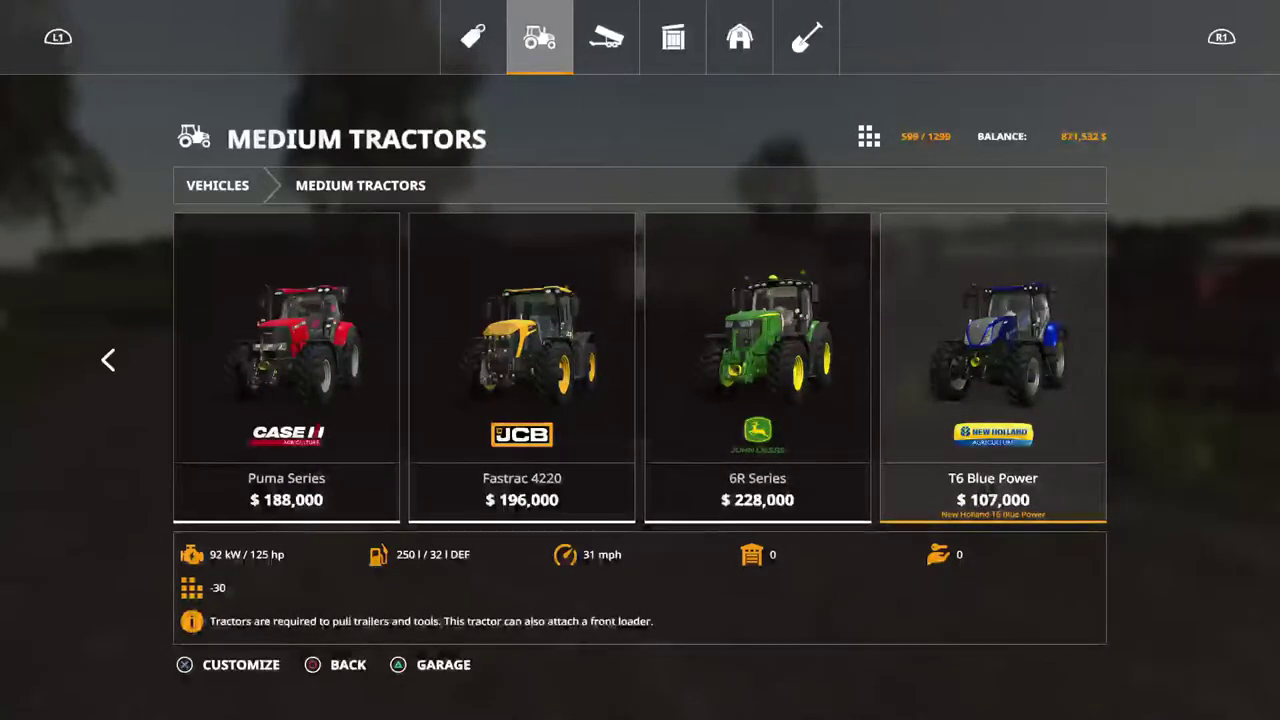
# Switch to Large Tractors and browse forward to the 8960 tractor
pyautogui.press('Escape')
pyautogui.press('Down')
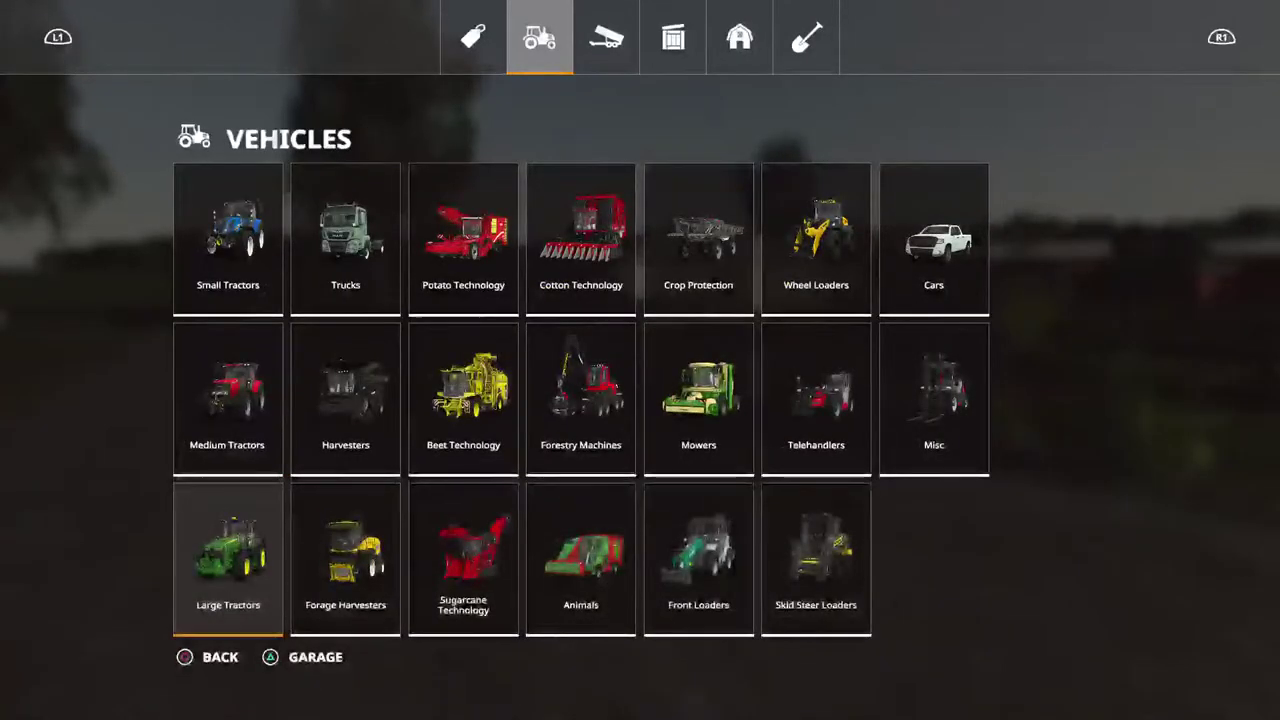
pyautogui.press('Return')
pyautogui.press('Right')
pyautogui.press('Right')
pyautogui.press('Right')
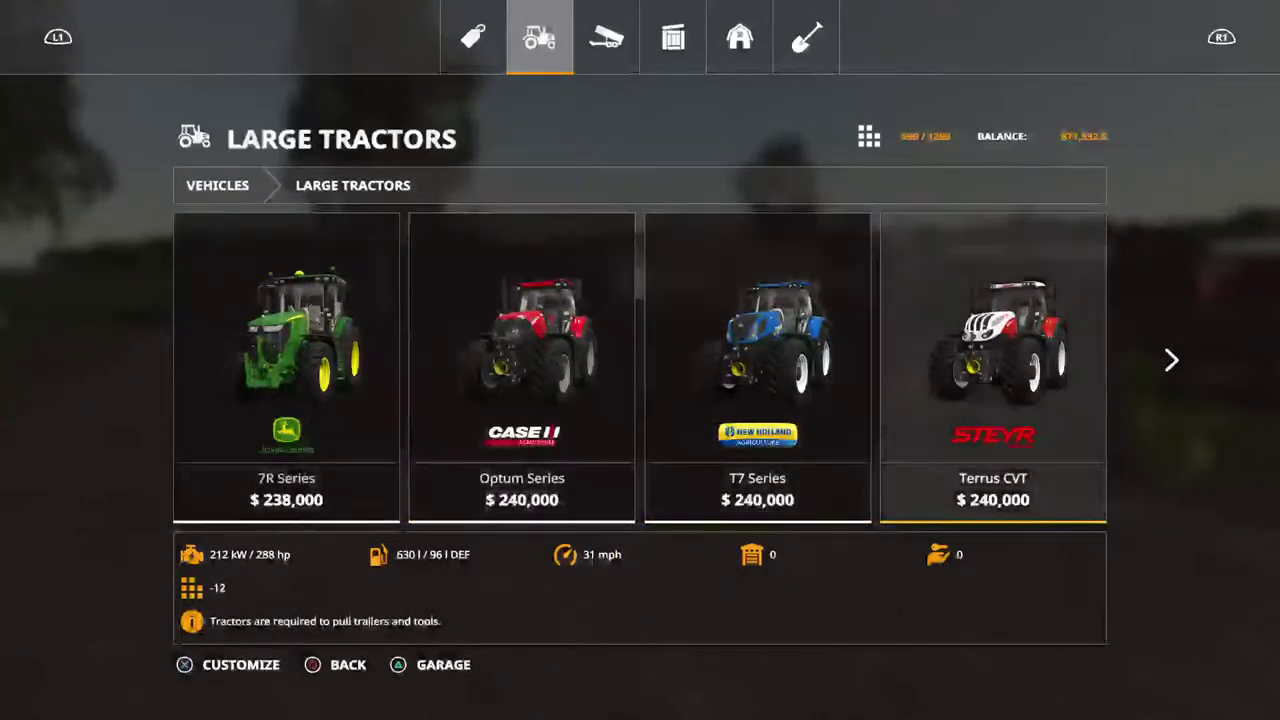
pyautogui.press('Right')
pyautogui.press('Right')
pyautogui.press('Right')
pyautogui.press('Right')
pyautogui.press('Right')
pyautogui.press('Right')
pyautogui.press('Right')
pyautogui.press('Right')
pyautogui.press('Right')
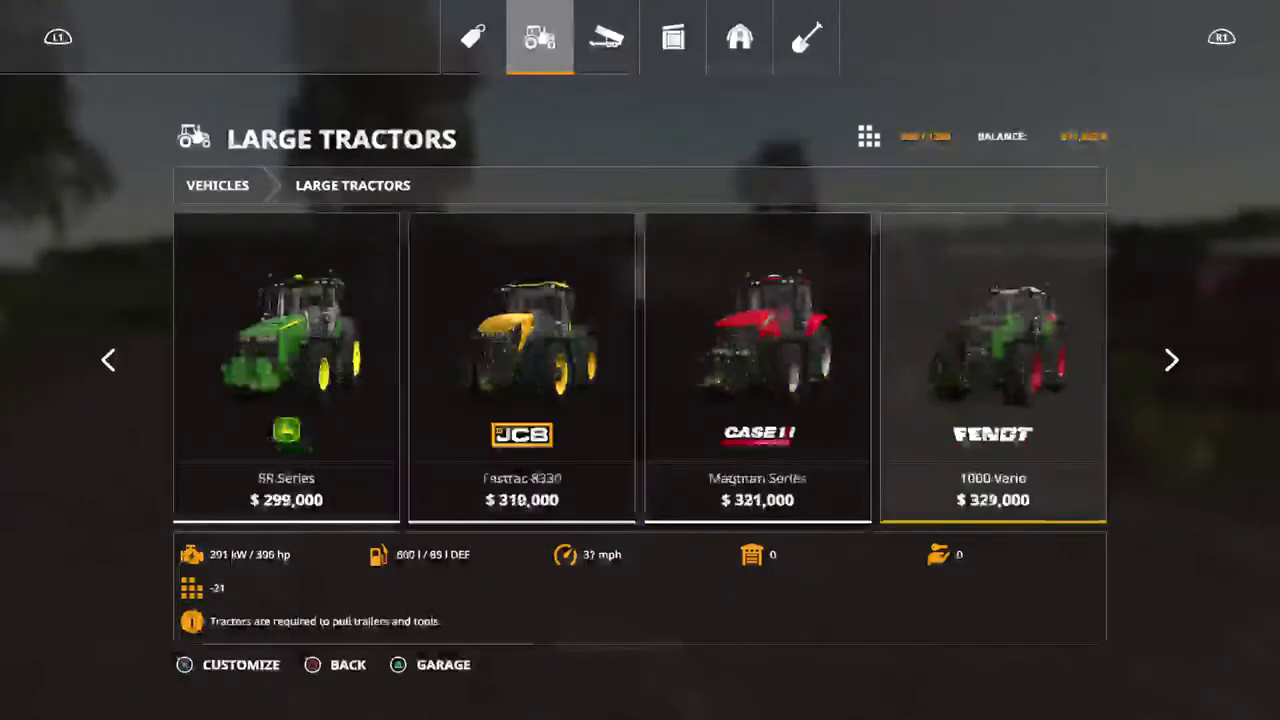
pyautogui.press('Right')
pyautogui.press('Right')
pyautogui.press('Right')
pyautogui.press('Right')
pyautogui.press('Right')
pyautogui.press('Right')
pyautogui.press('Right')
pyautogui.press('Right')
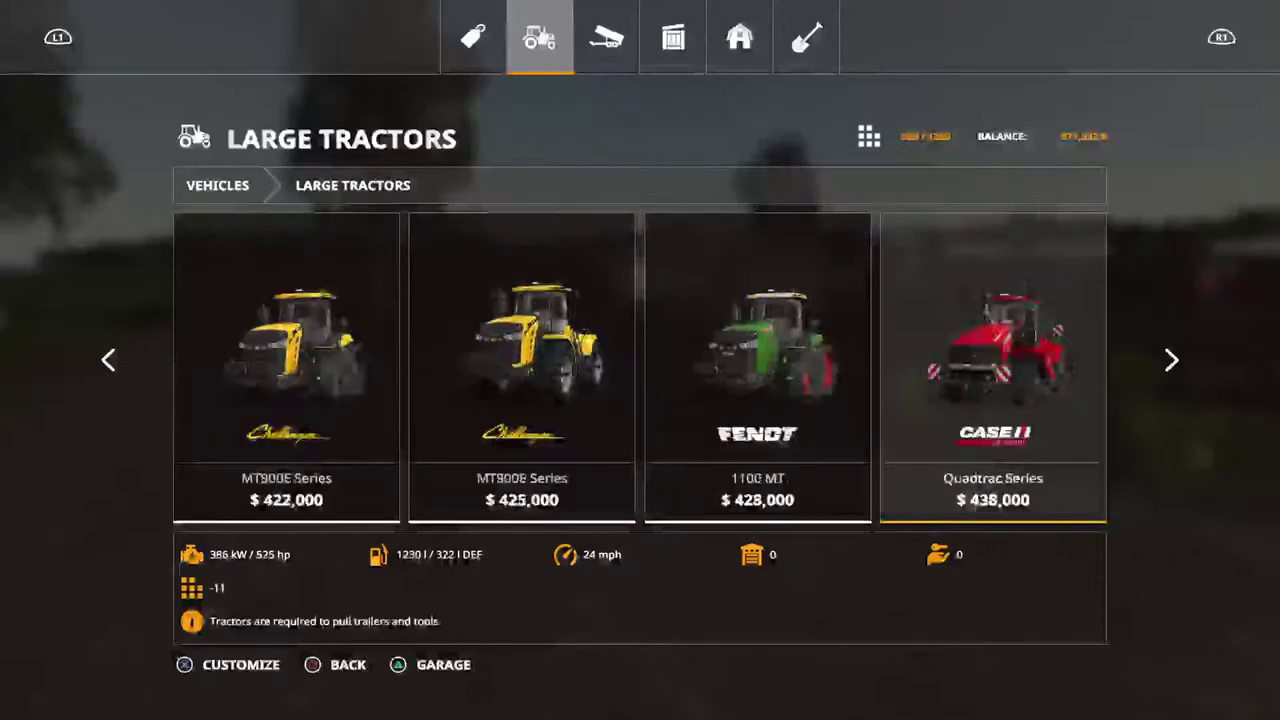
pyautogui.press('Right')
pyautogui.press('Right')
pyautogui.press('Right')
pyautogui.press('Right')
pyautogui.press('Right')
pyautogui.press('Right')
pyautogui.press('Right')
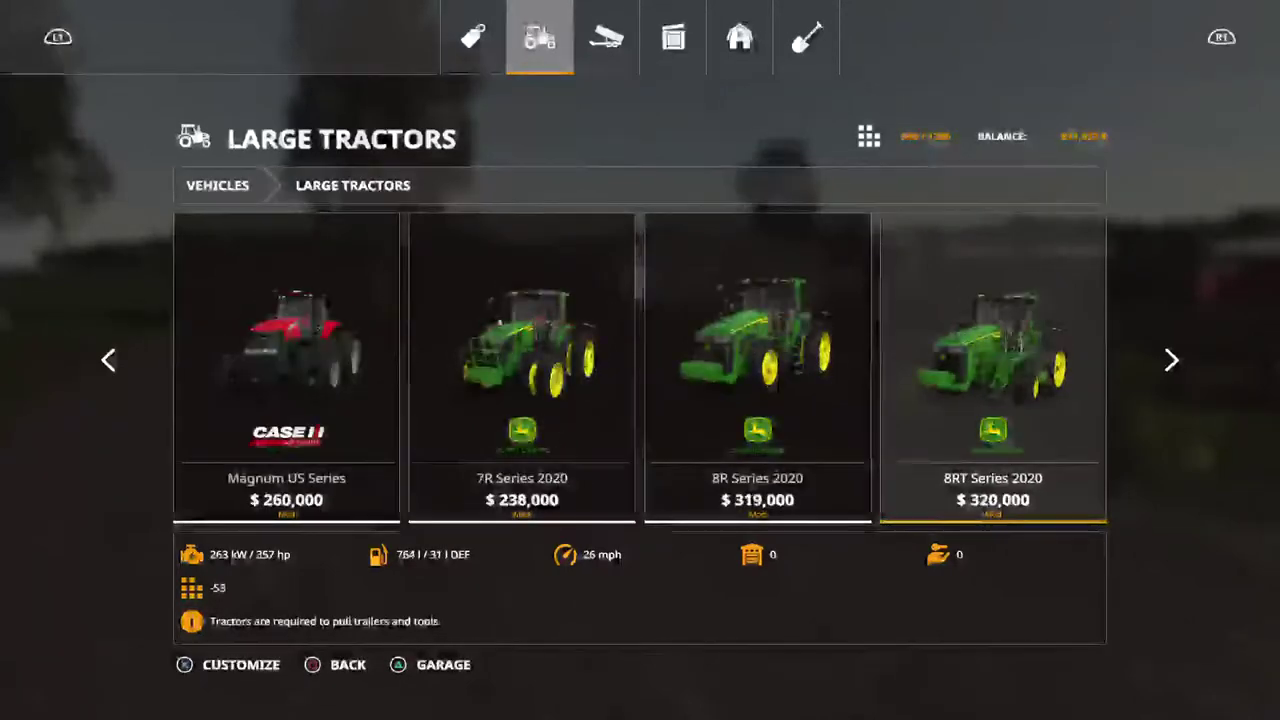
pyautogui.press('Right')
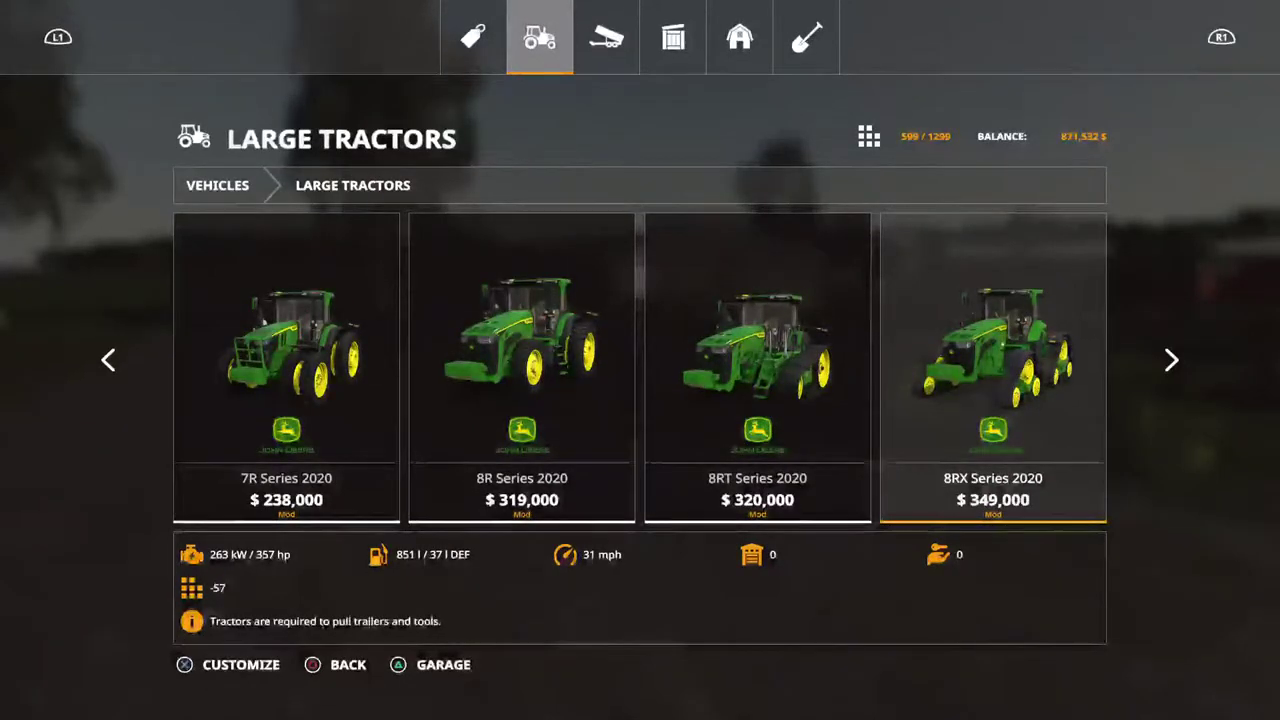
pyautogui.press('Right')
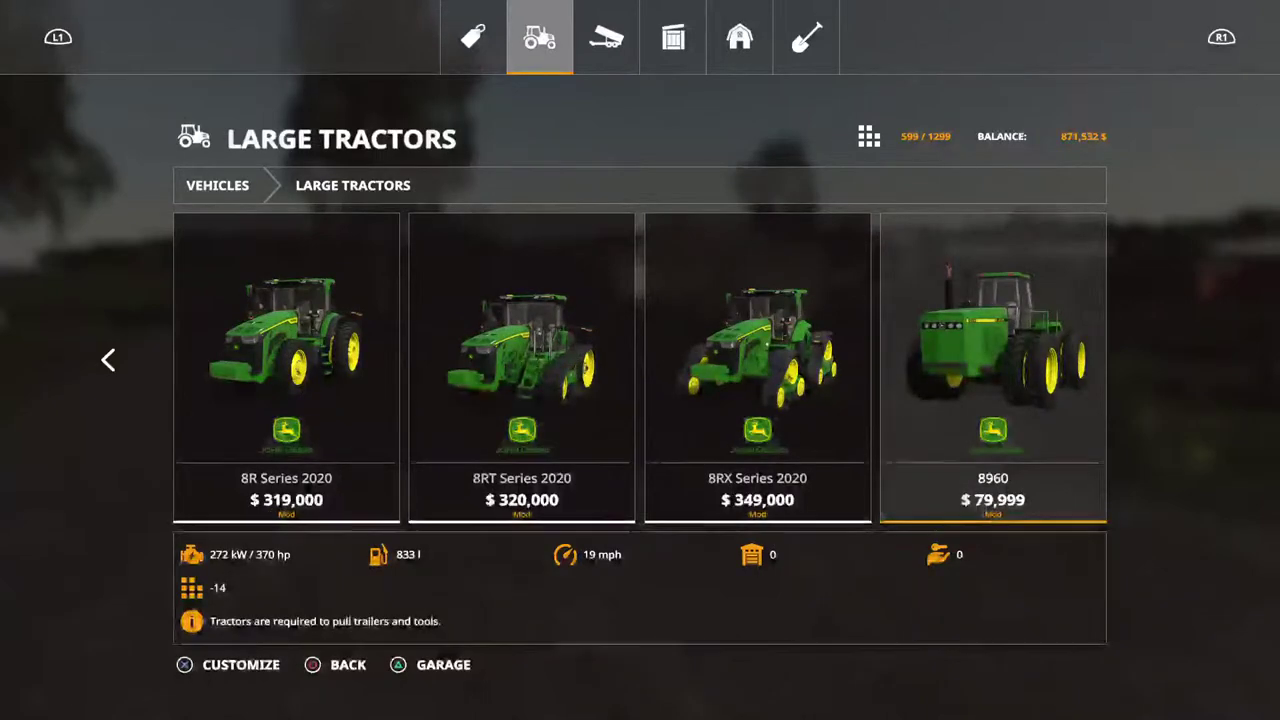
# Browse back through the earlier large tractors without buying any
pyautogui.press('Left')
pyautogui.press('Right')
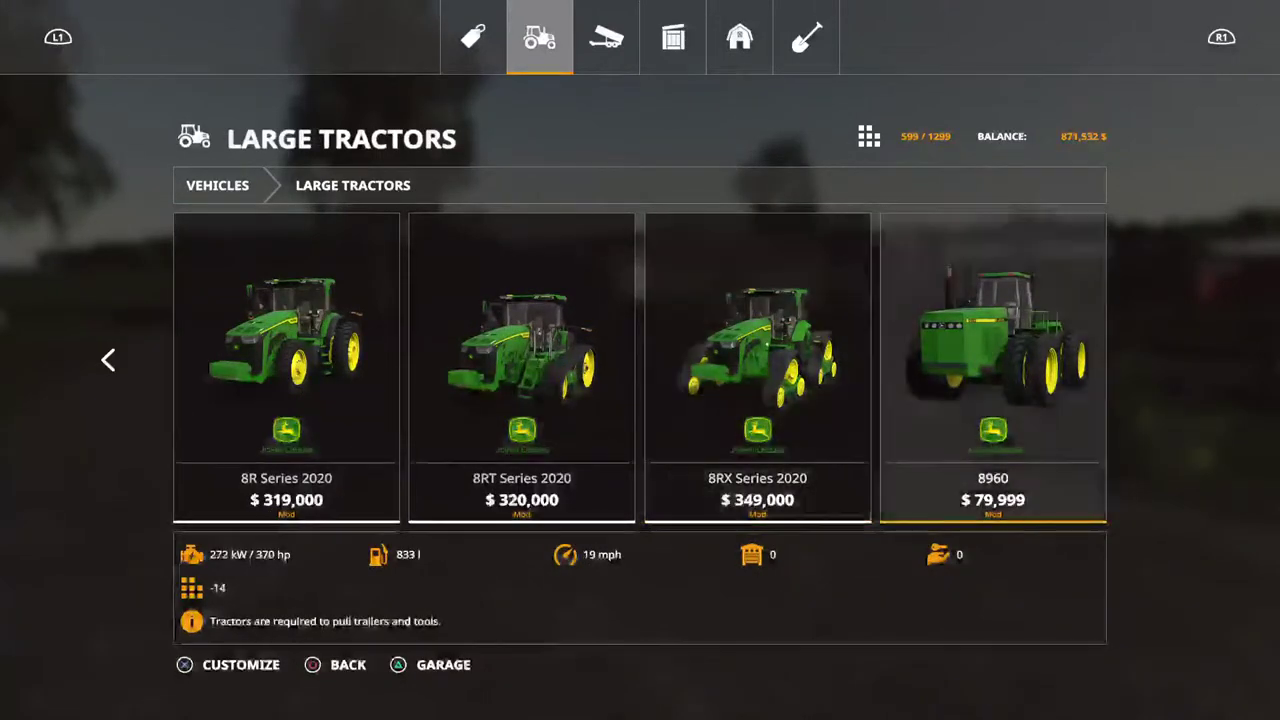
pyautogui.press('Left')
pyautogui.press('Left')
pyautogui.press('Left')
pyautogui.press('Left')
pyautogui.press('Left')
pyautogui.press('Left')
pyautogui.press('Left')
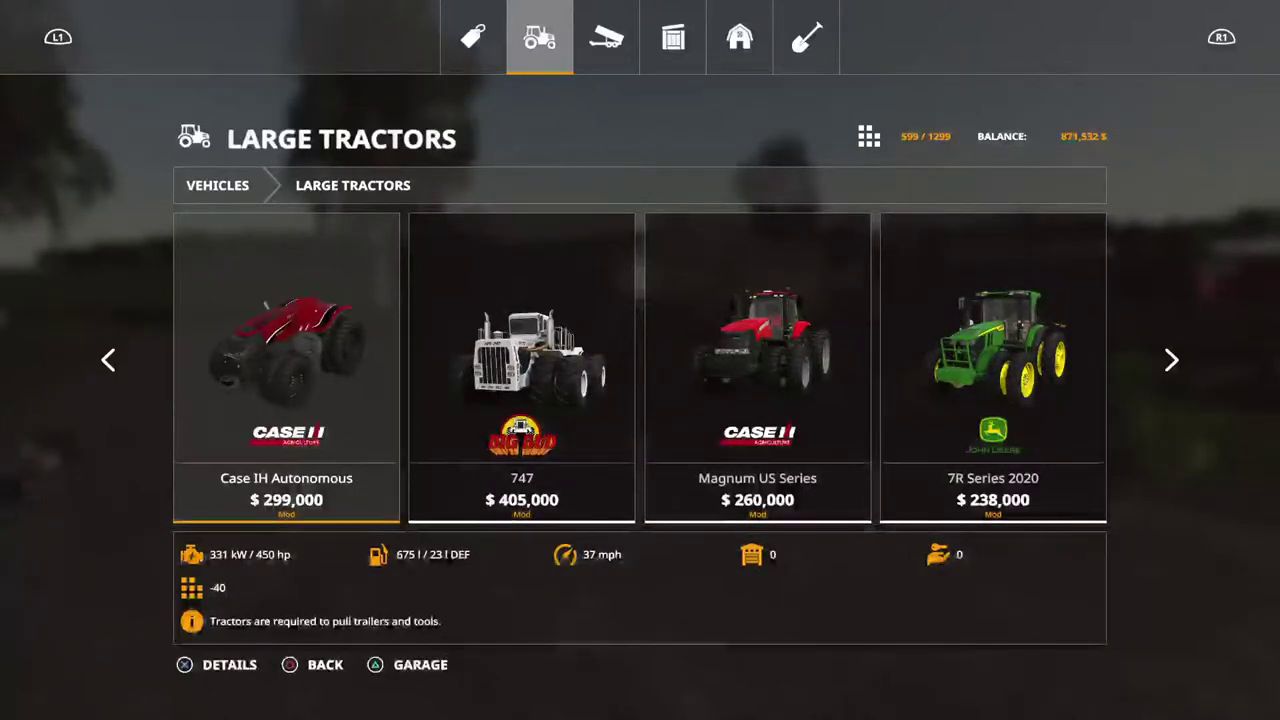
pyautogui.press('Left')
pyautogui.press('Right')
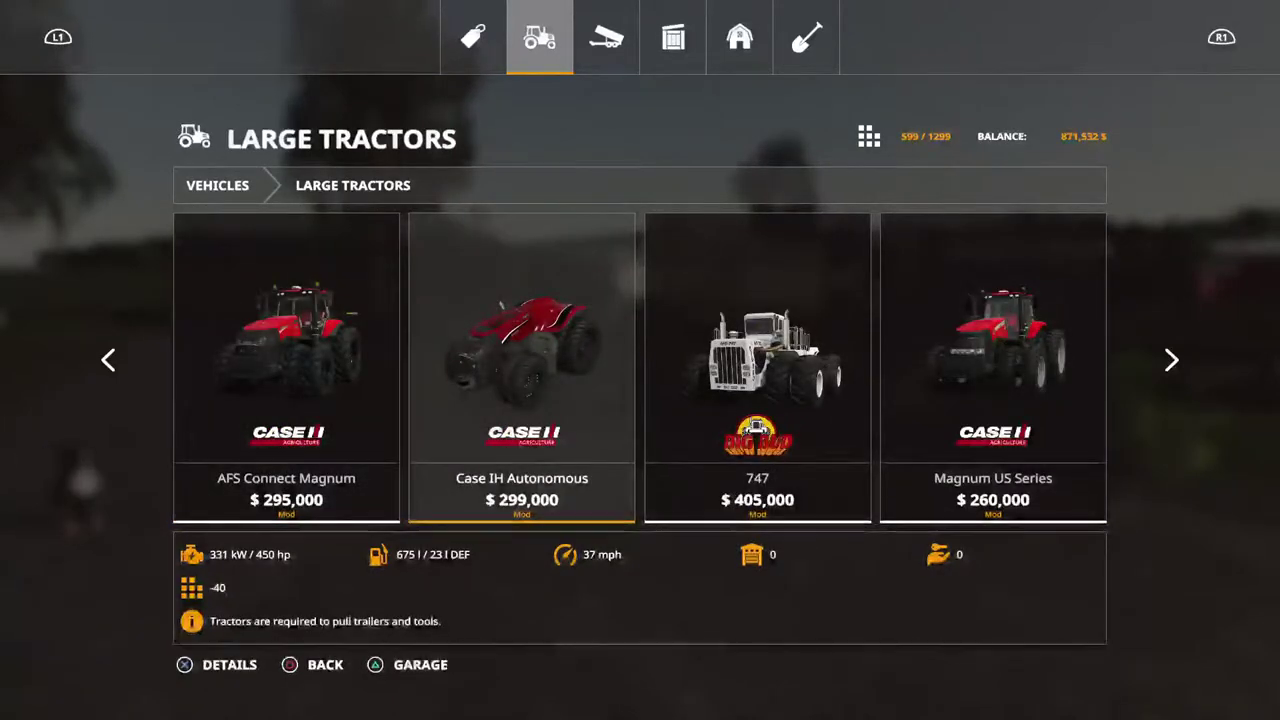
pyautogui.press('Left')
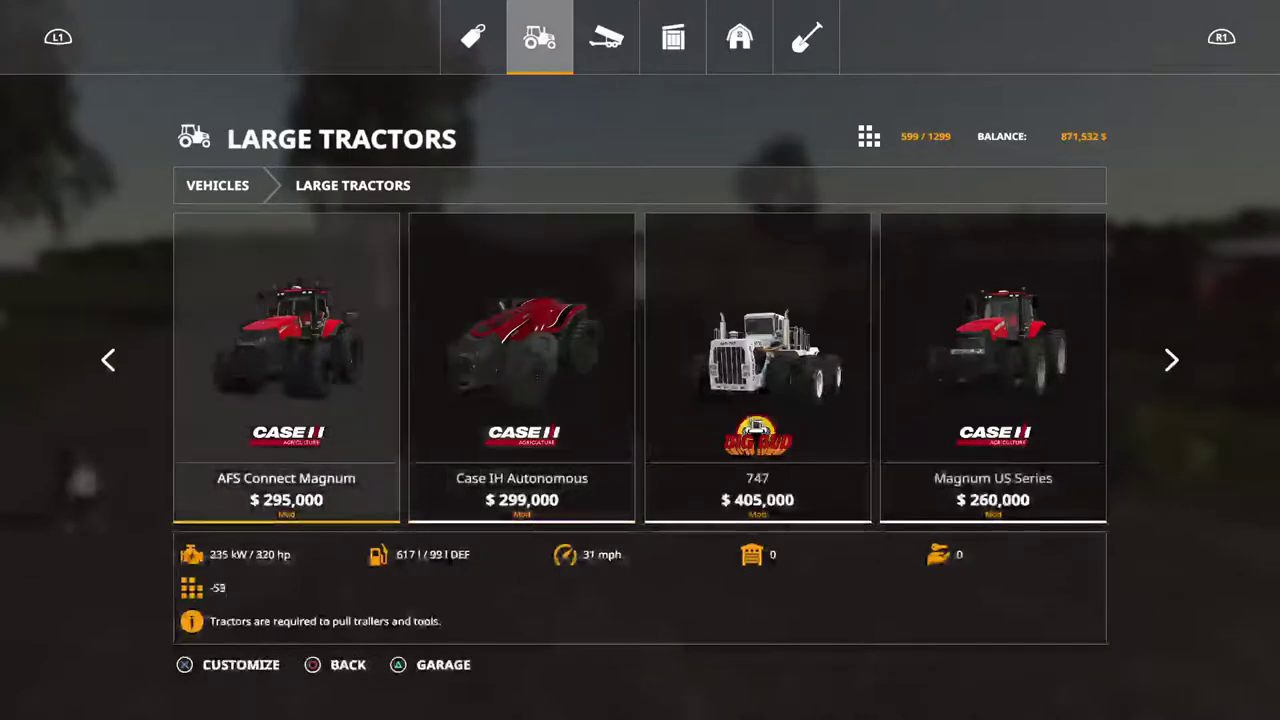
pyautogui.press('Left')
# Close the shop, look across the farm buildings and birch trees, then reopen the shop
pyautogui.press('Escape')
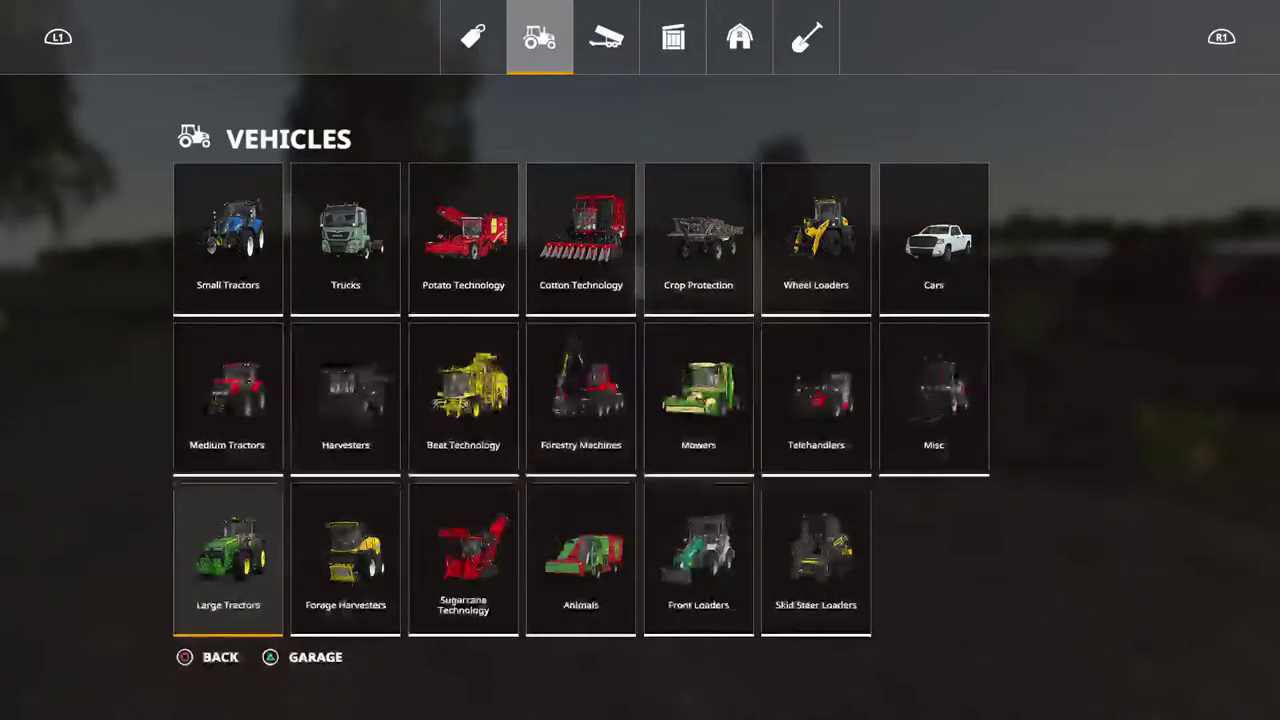
pyautogui.press('Escape')
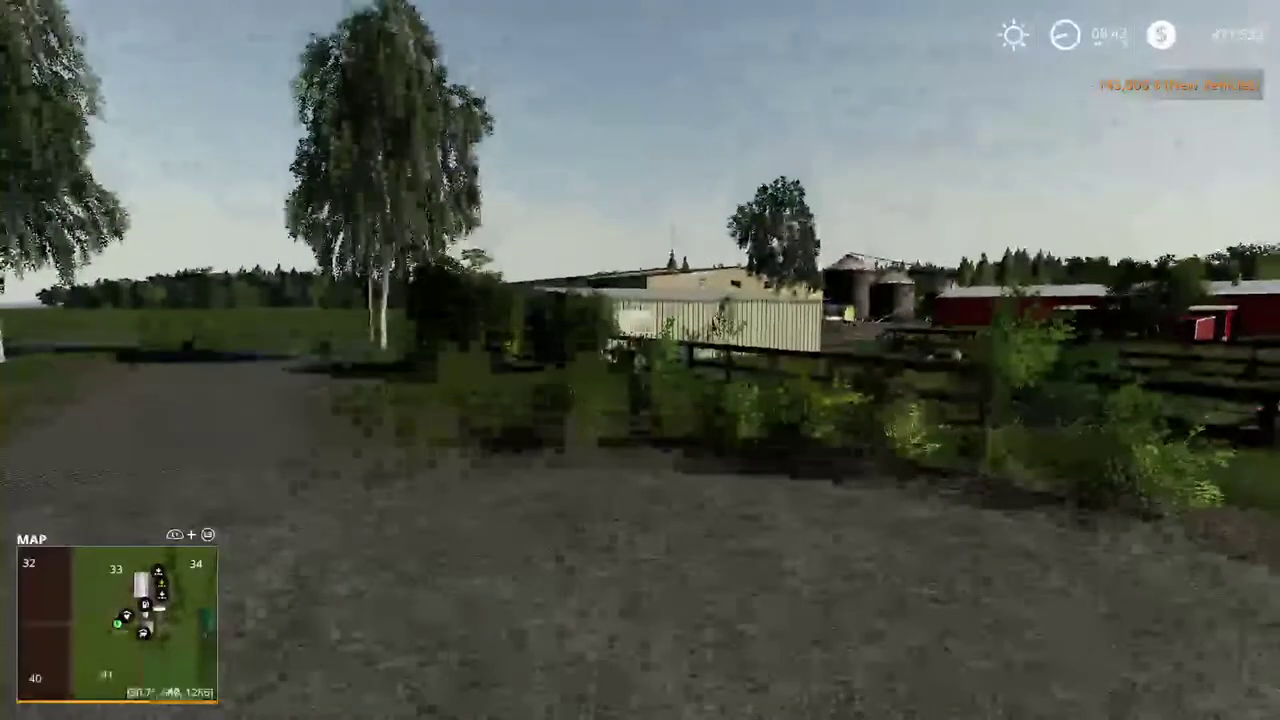
pyautogui.moveTo(640, 360); pyautogui.dragTo(300, 360)
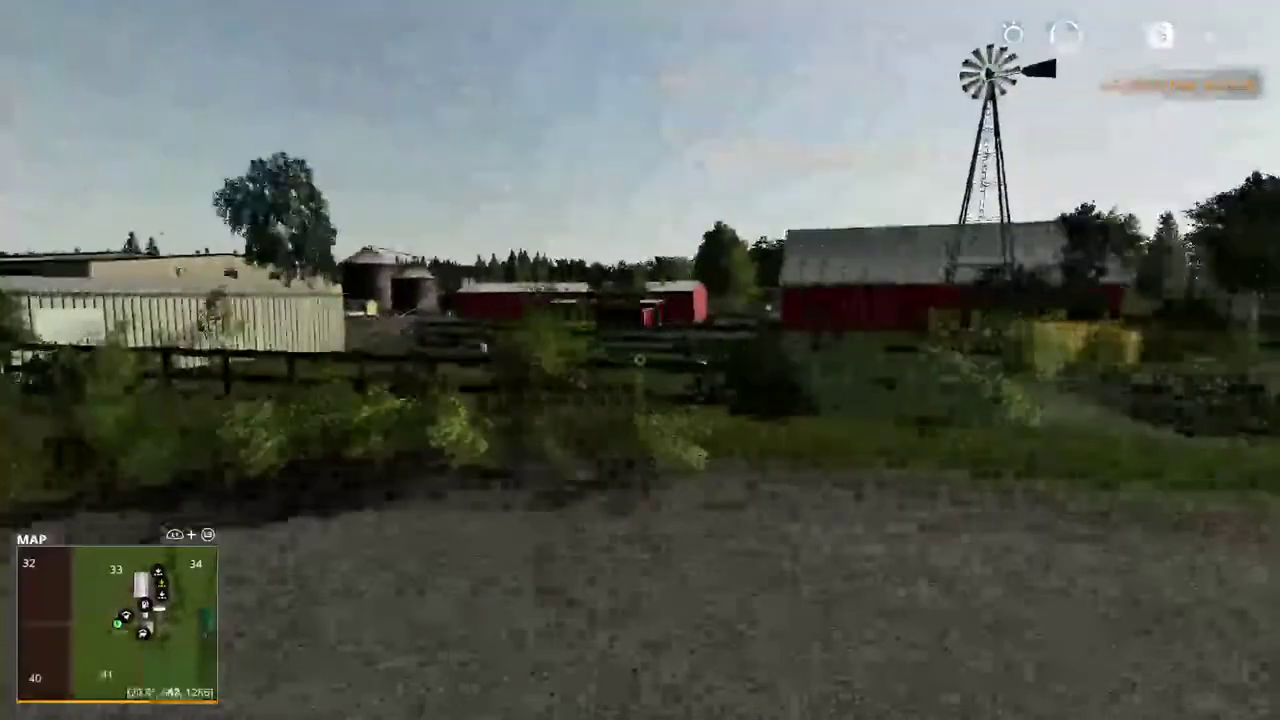
pyautogui.moveTo(640, 360); pyautogui.dragTo(900, 360)
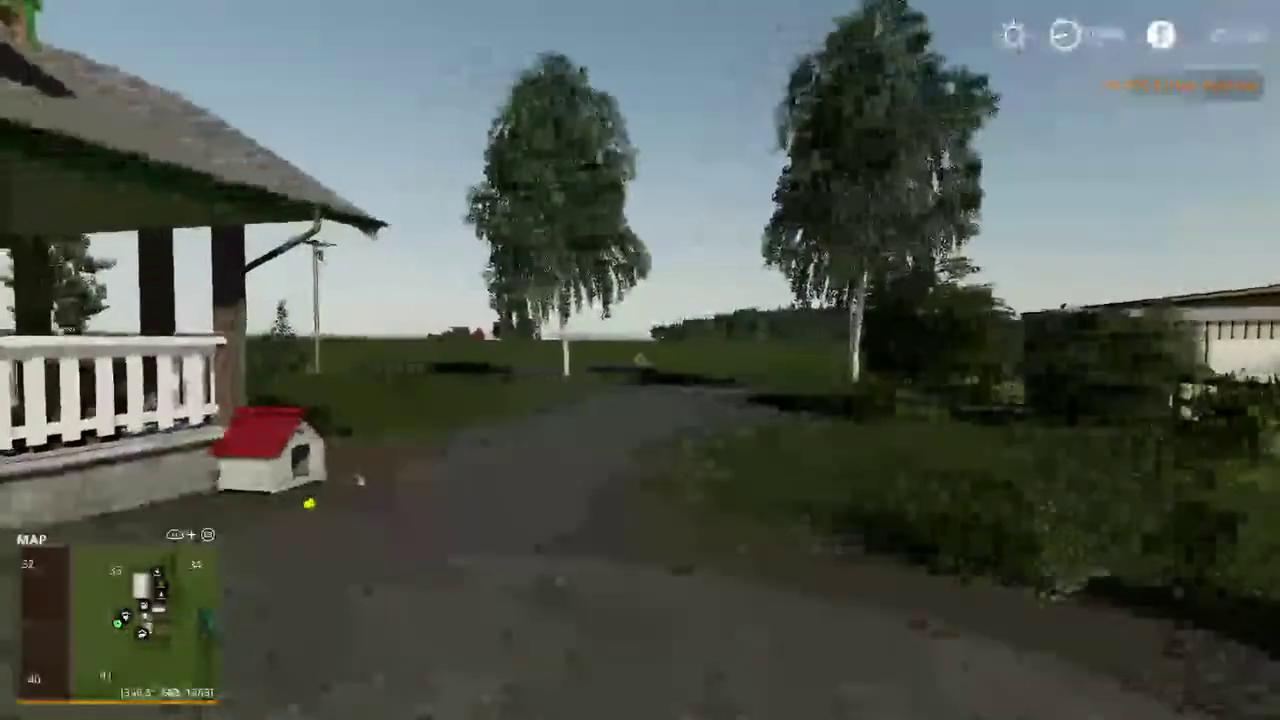
pyautogui.press('p')
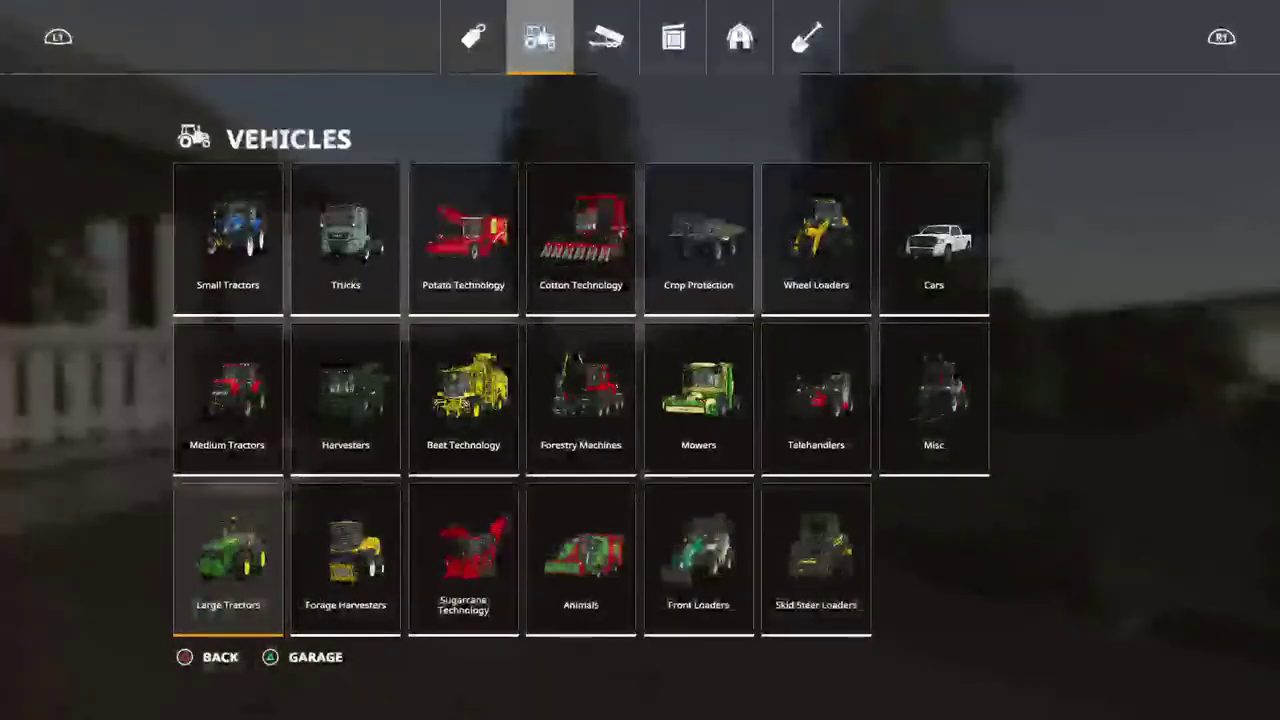
# Buy the $100,000 New Holland TX 32 from Harvesters, then move to the Tools categories
pyautogui.press('Up')
pyautogui.press('Right')
pyautogui.press('Return')
pyautogui.press('Right')
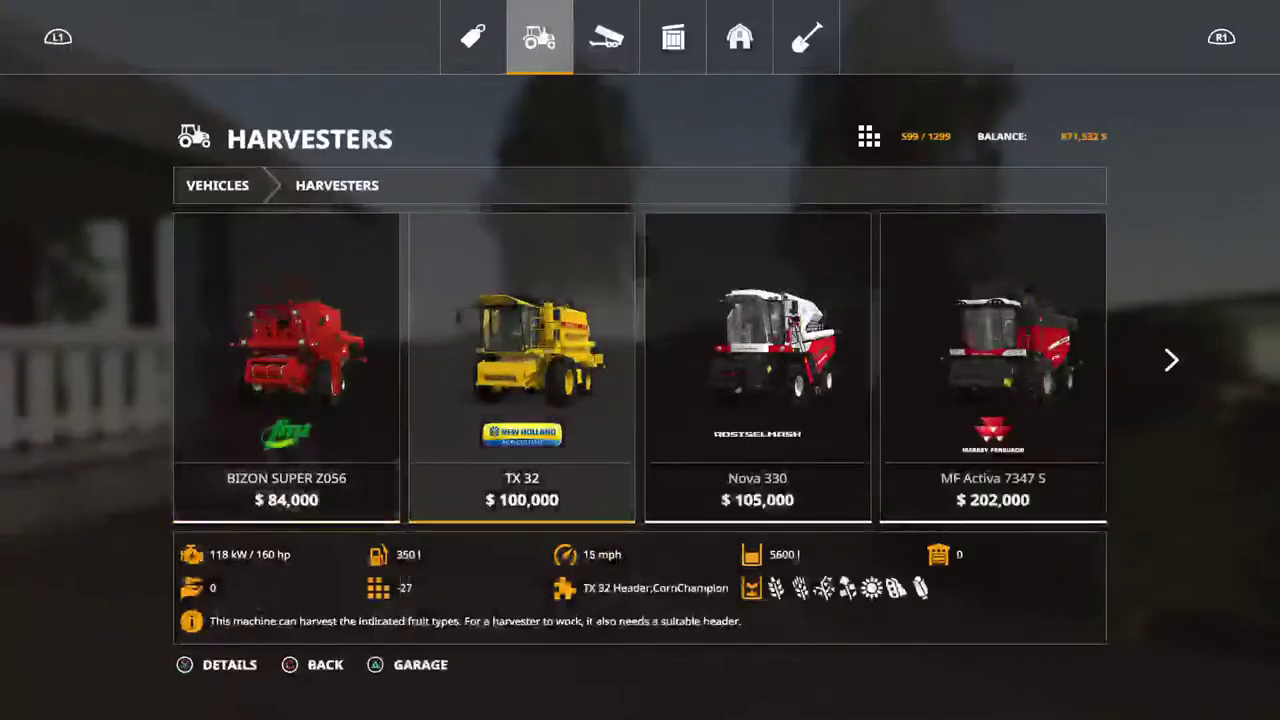
pyautogui.press('Return')
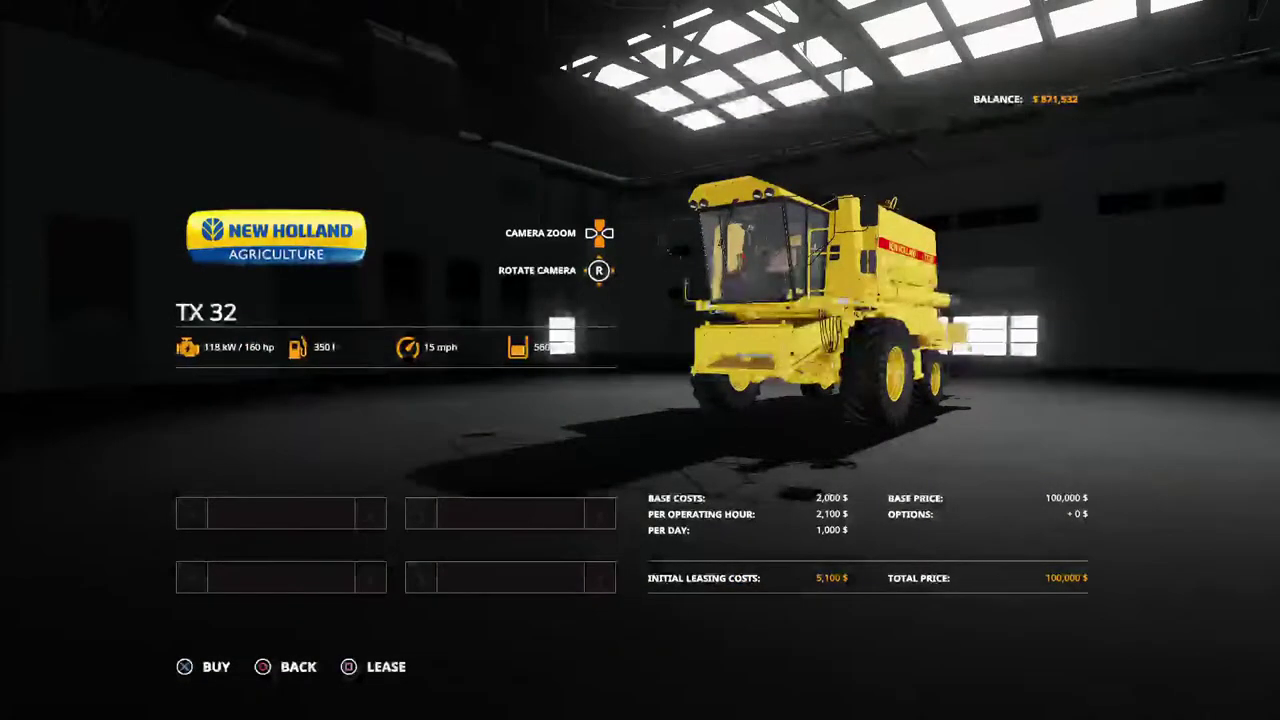
pyautogui.press('Return')
pyautogui.press('Return')
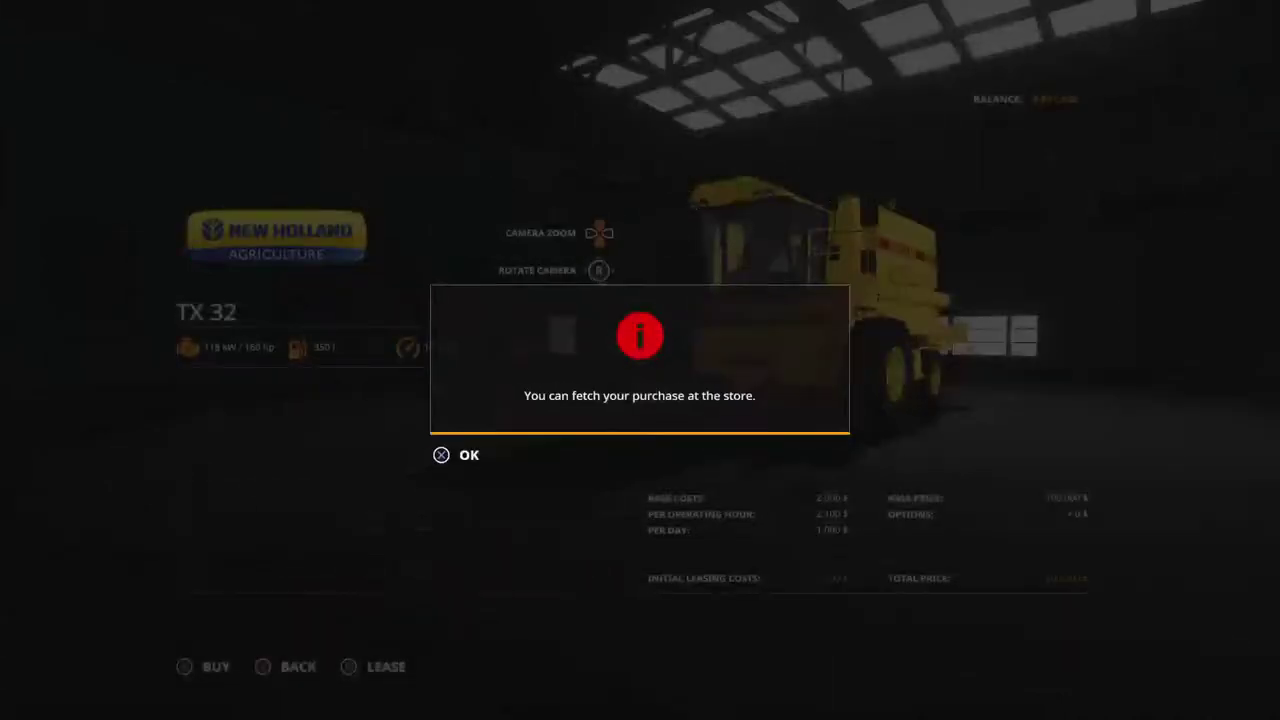
pyautogui.press('Return')
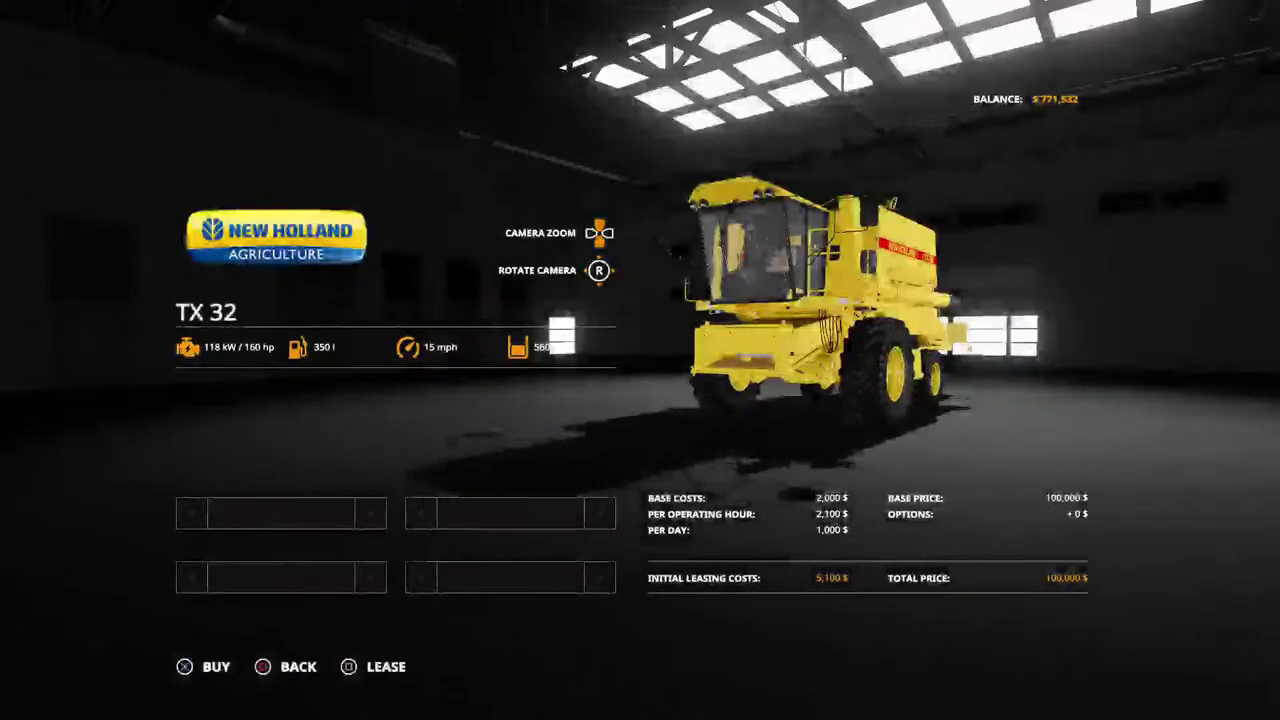
pyautogui.press('Escape')
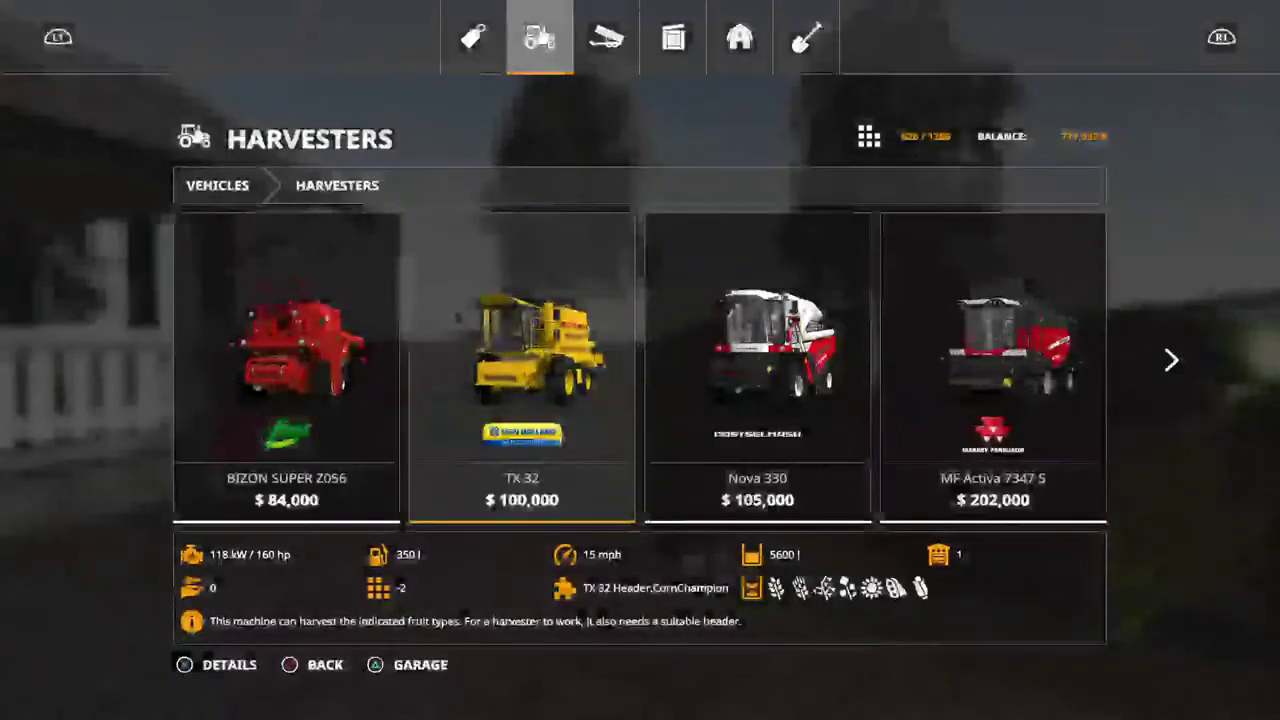
pyautogui.press('pagedown')
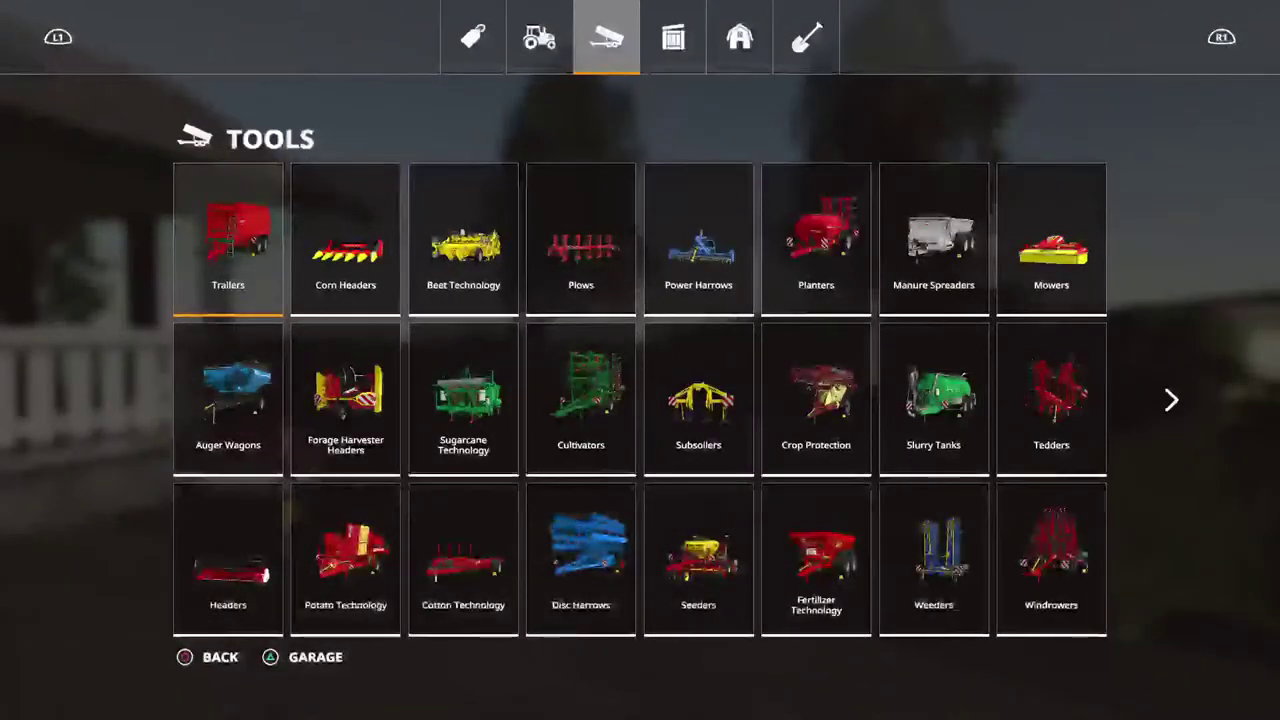
# Buy the $32,000 TX 32 Header from Headers and back out to the Tools grid
pyautogui.press('Down')
pyautogui.press('Down')
pyautogui.press('Return')
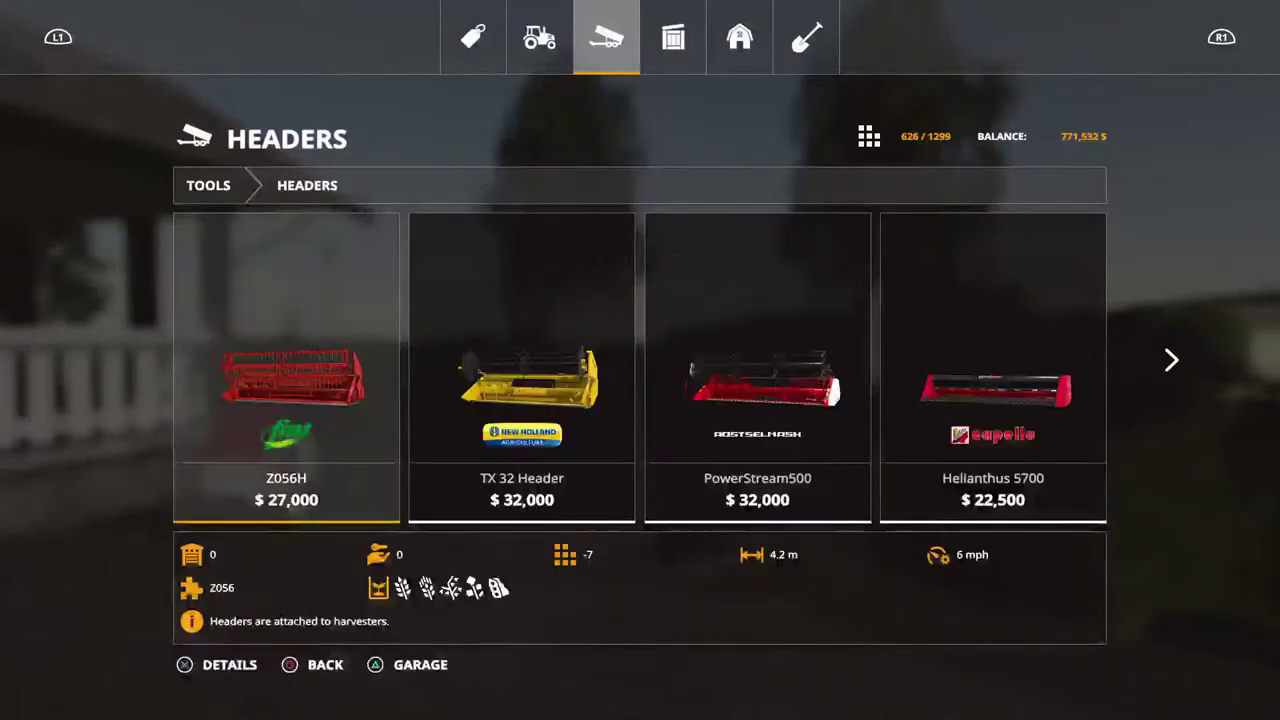
pyautogui.press('Right')
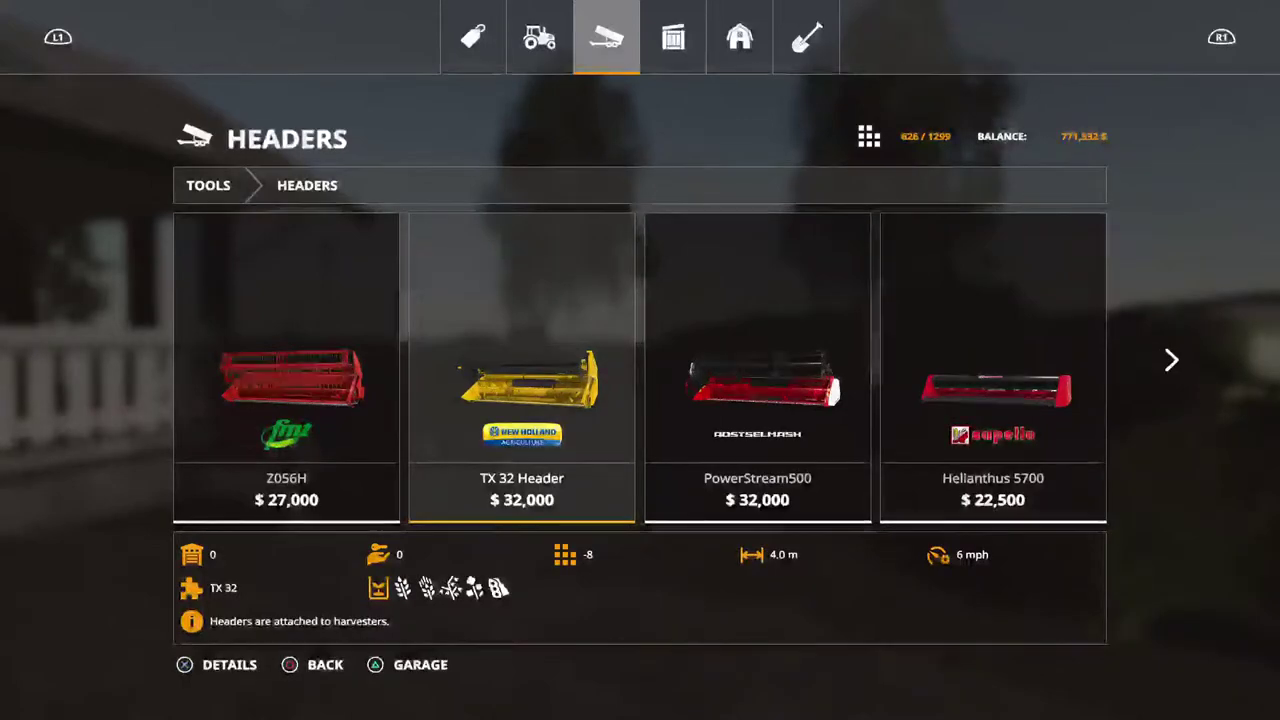
pyautogui.press('Return')
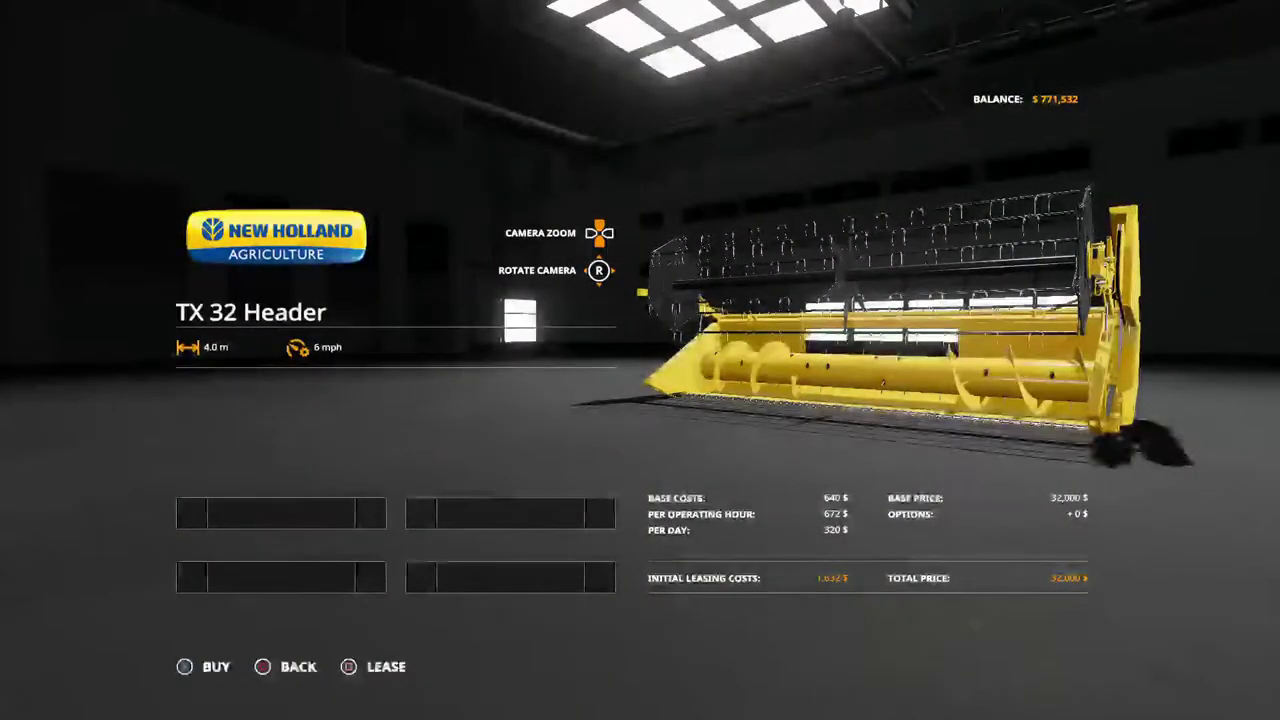
pyautogui.press('Return')
pyautogui.press('Return')
pyautogui.press('Return')
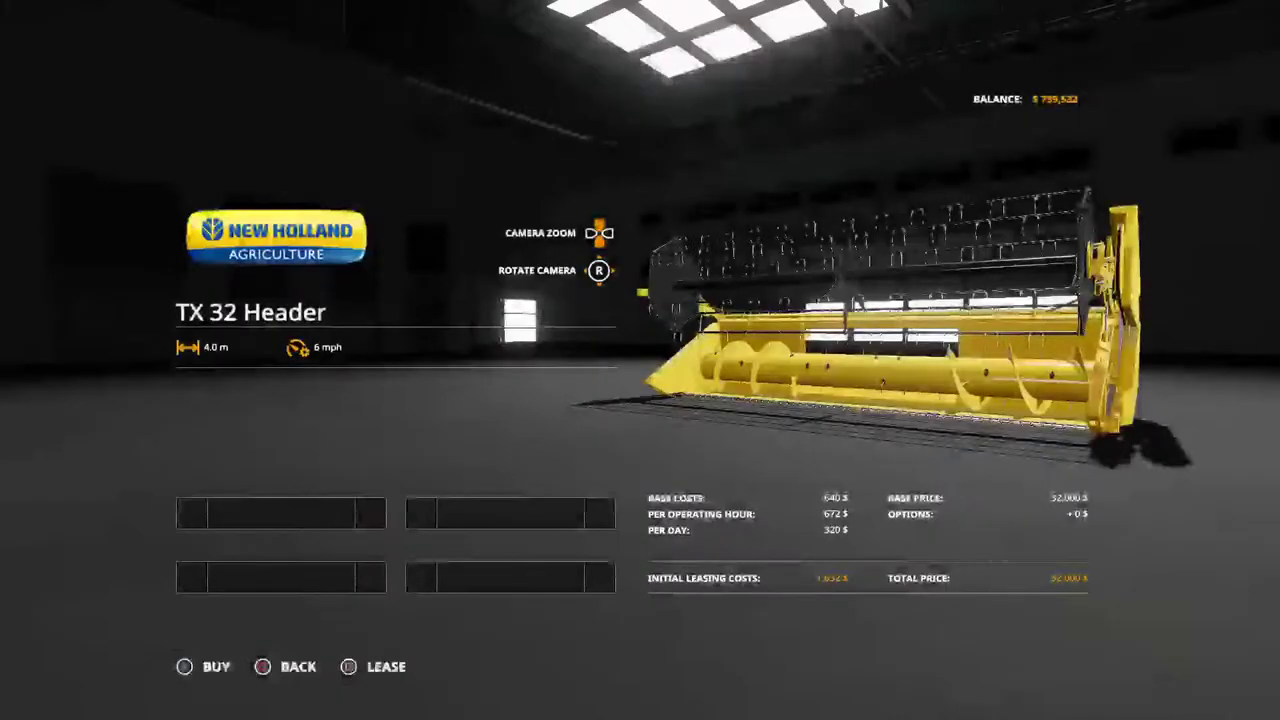
pyautogui.press('Escape')
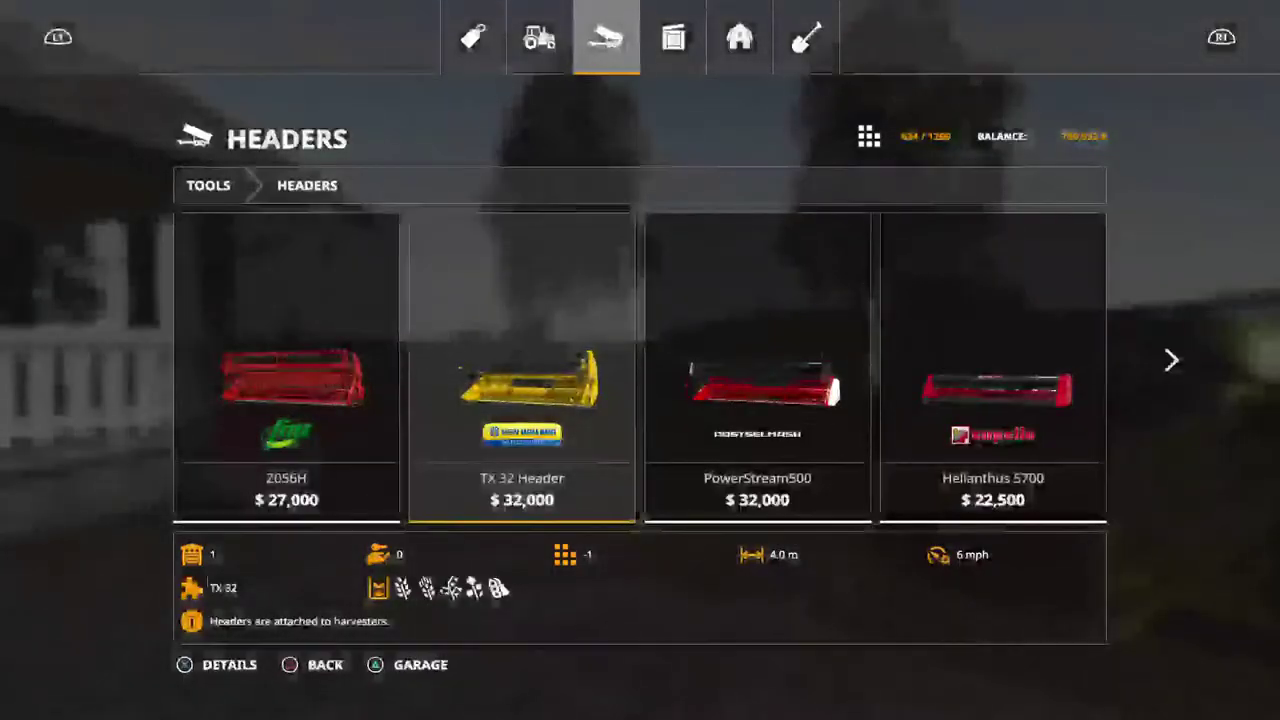
pyautogui.press('Escape')
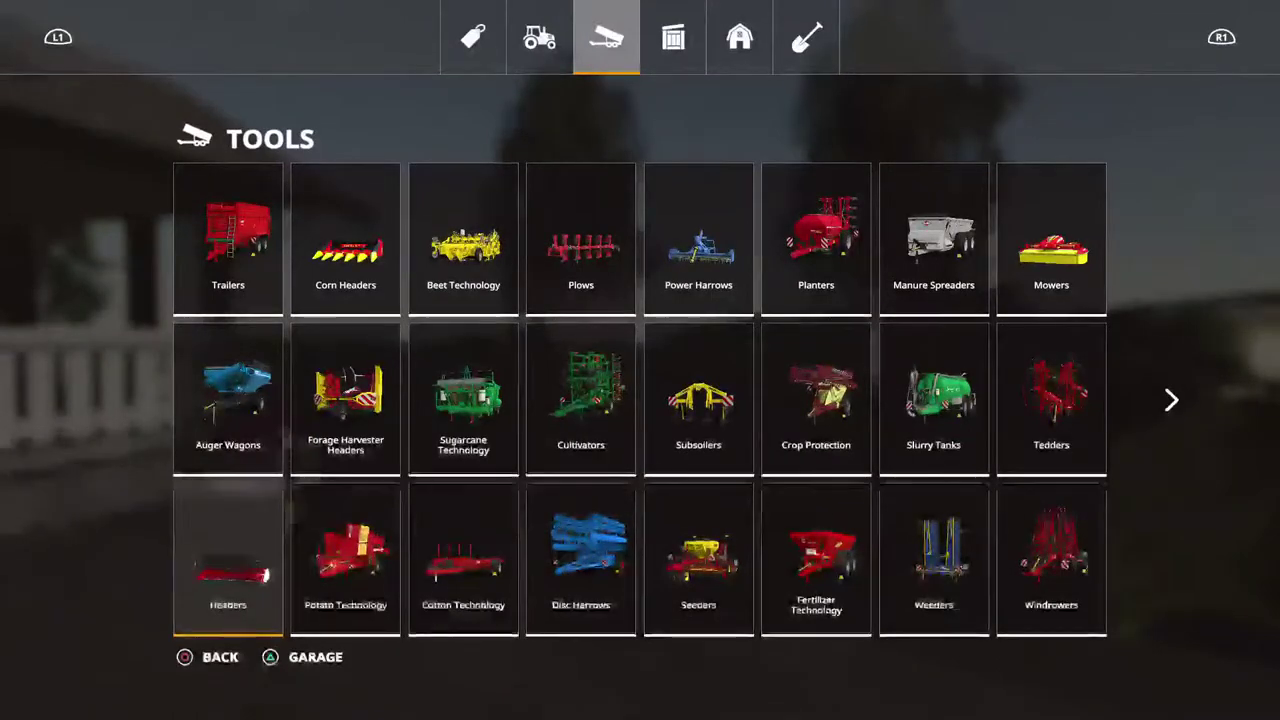
# Move across the Tools grid to the Seeders tile and open its list
pyautogui.press('Right')
pyautogui.press('Right')
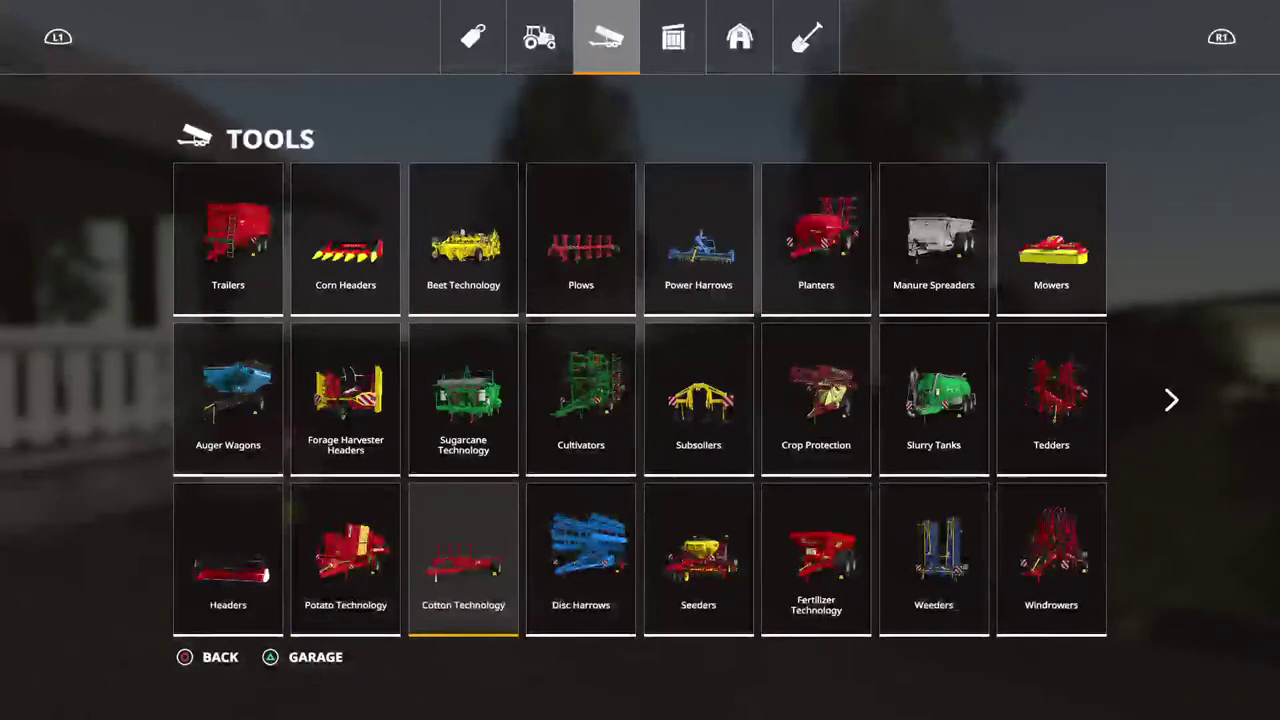
pyautogui.press('Right')
pyautogui.press('Right')
pyautogui.press('Return')
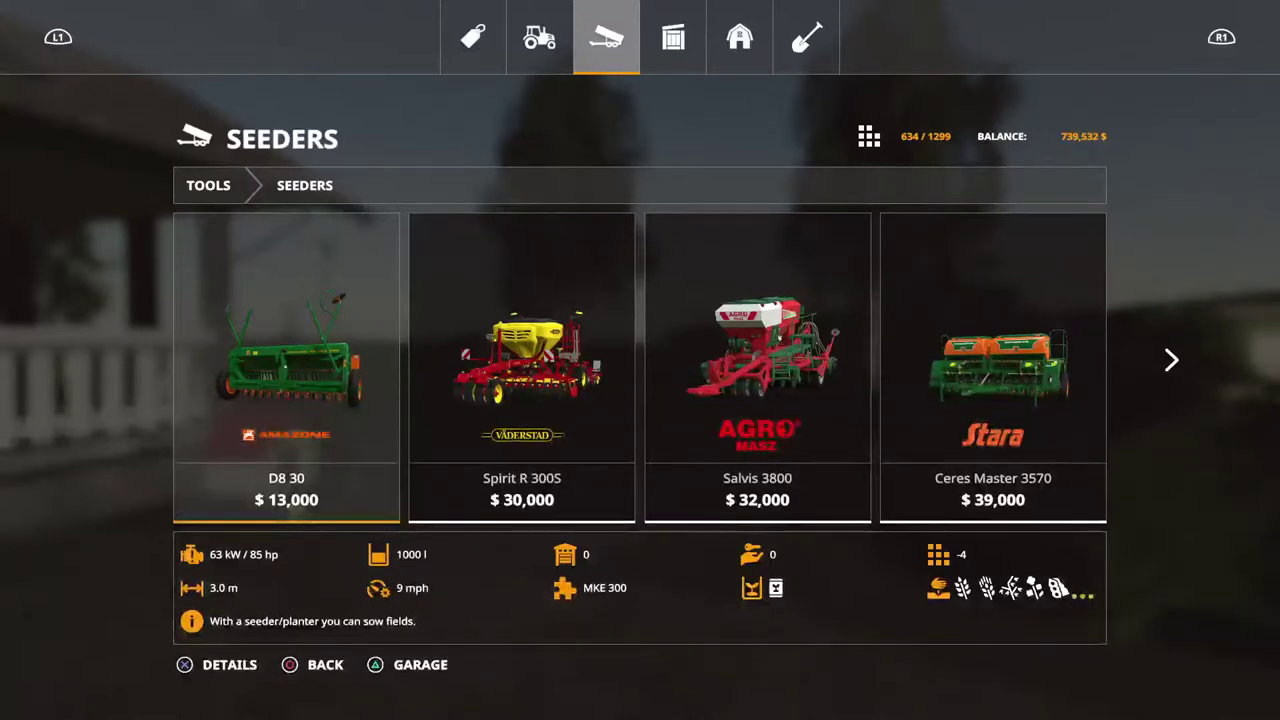
# Compare the Ceres Master 3570, Pronto 9 DC, Rapid A 600S and Estrela 32 seeders, then close the shop
pyautogui.press('Right')
pyautogui.press('Right')
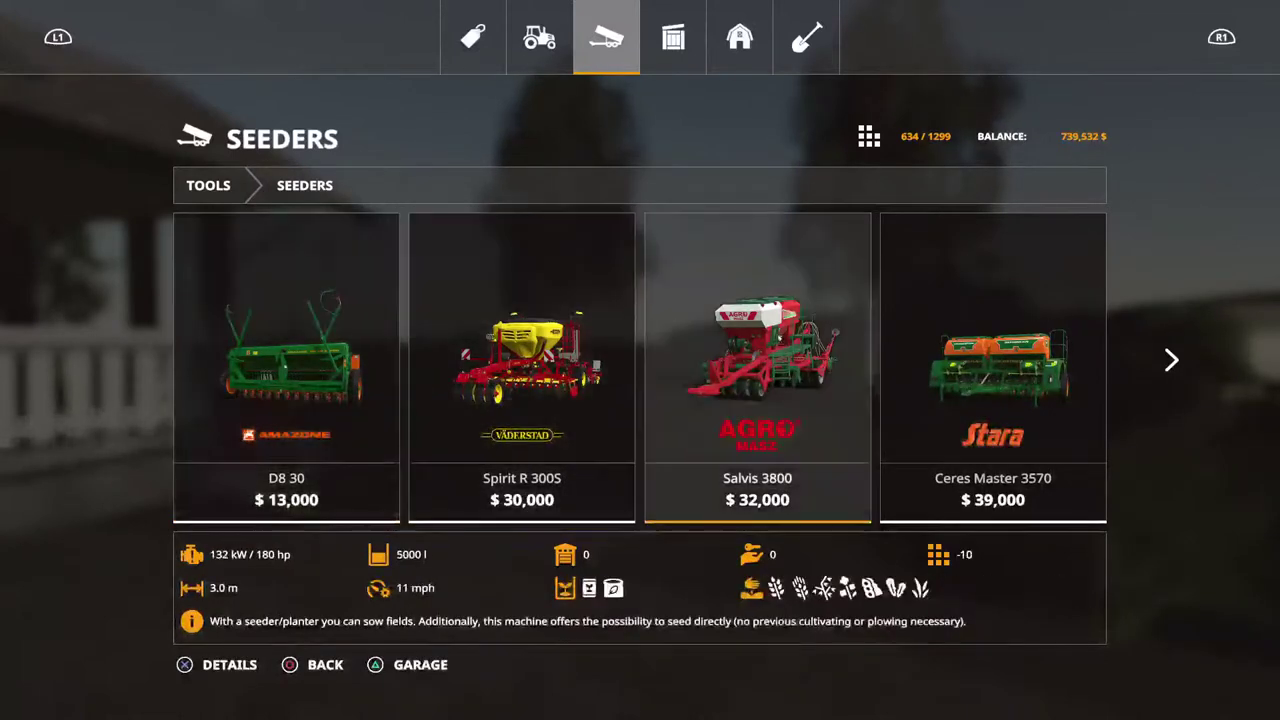
pyautogui.press('Right')
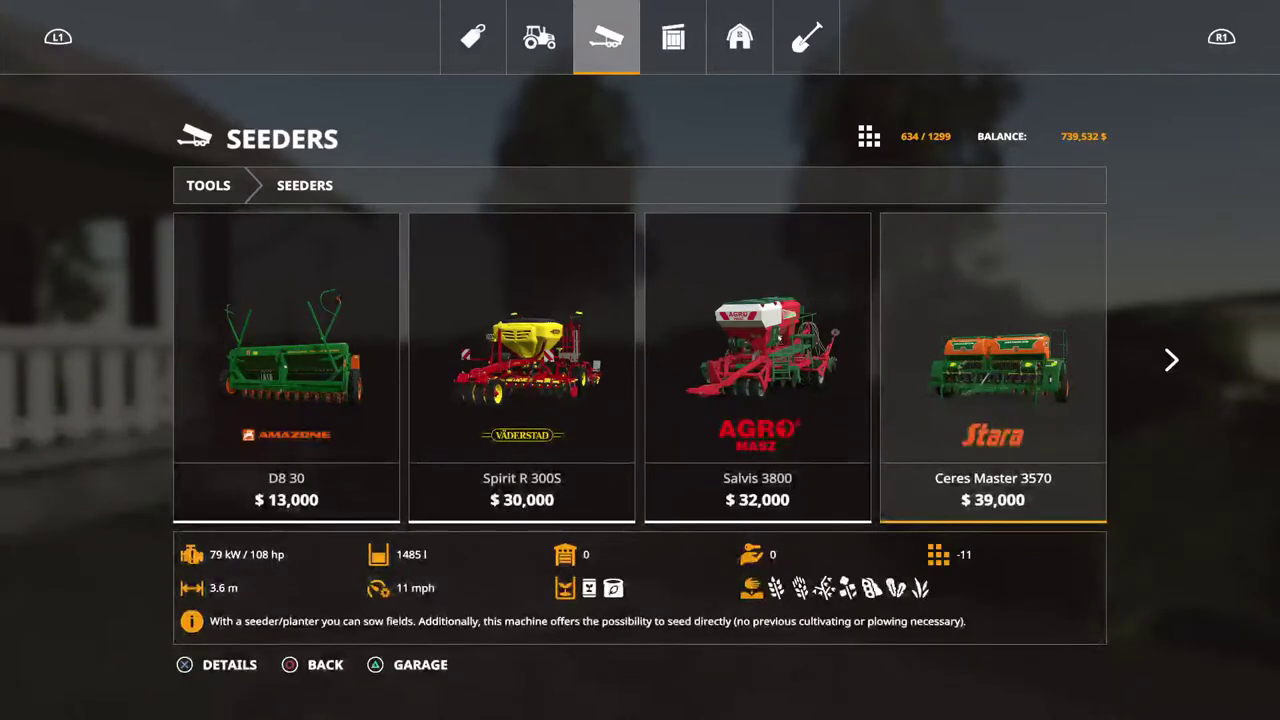
pyautogui.press('Right')
pyautogui.press('Right')
pyautogui.press('Right')
pyautogui.press('Right')
pyautogui.press('Right')
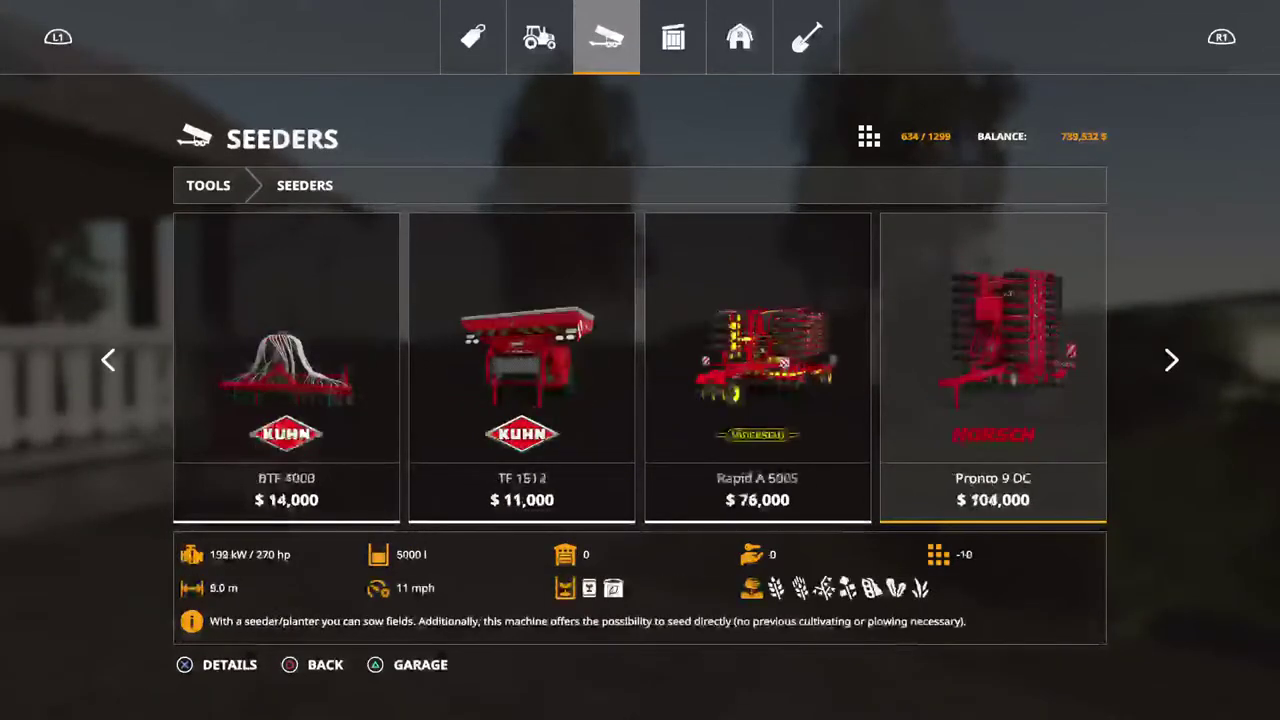
pyautogui.press('Left')
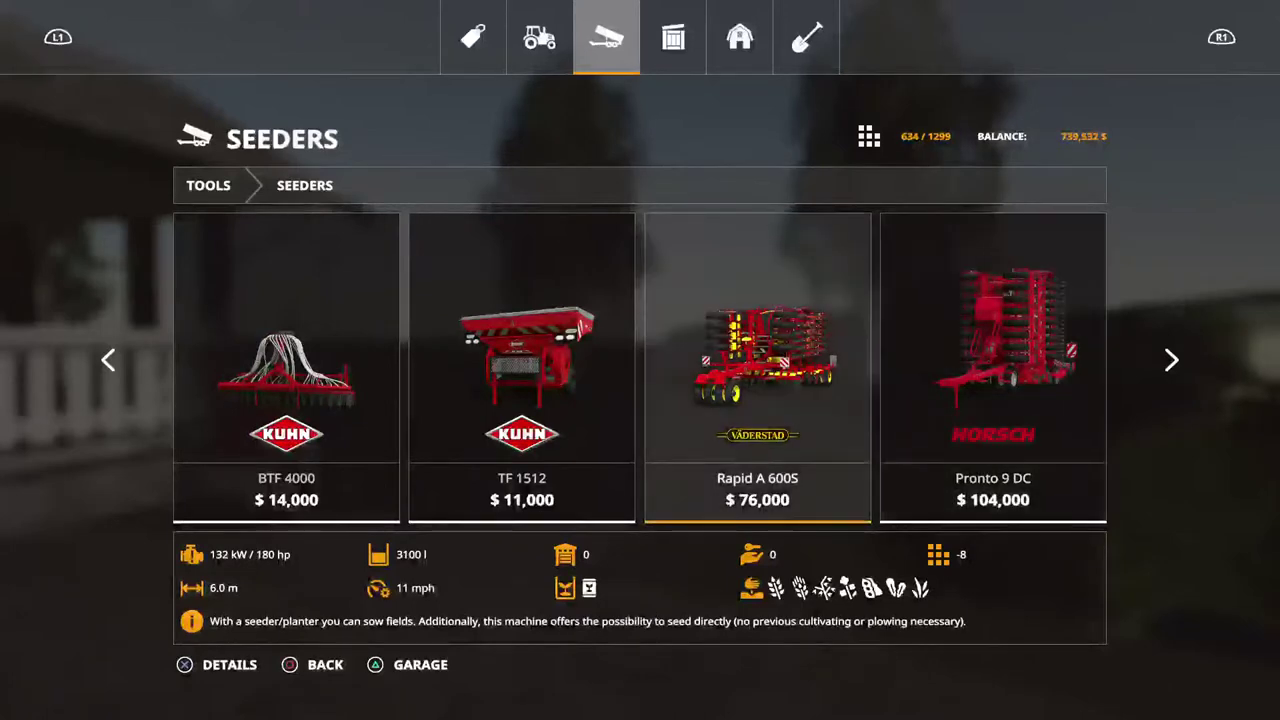
pyautogui.press('Right')
pyautogui.press('Right')
pyautogui.press('Right')
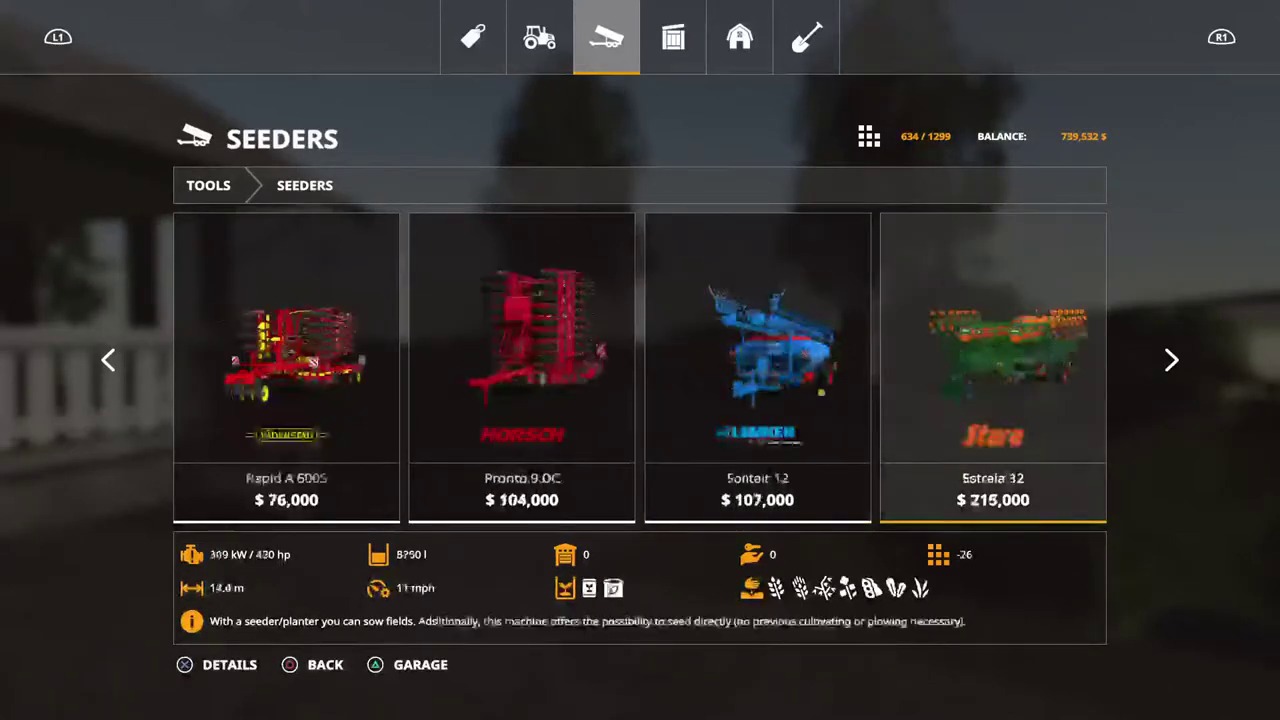
pyautogui.press('Right')
pyautogui.press('Left')
pyautogui.press('Left')
pyautogui.press('Left')
pyautogui.press('Left')
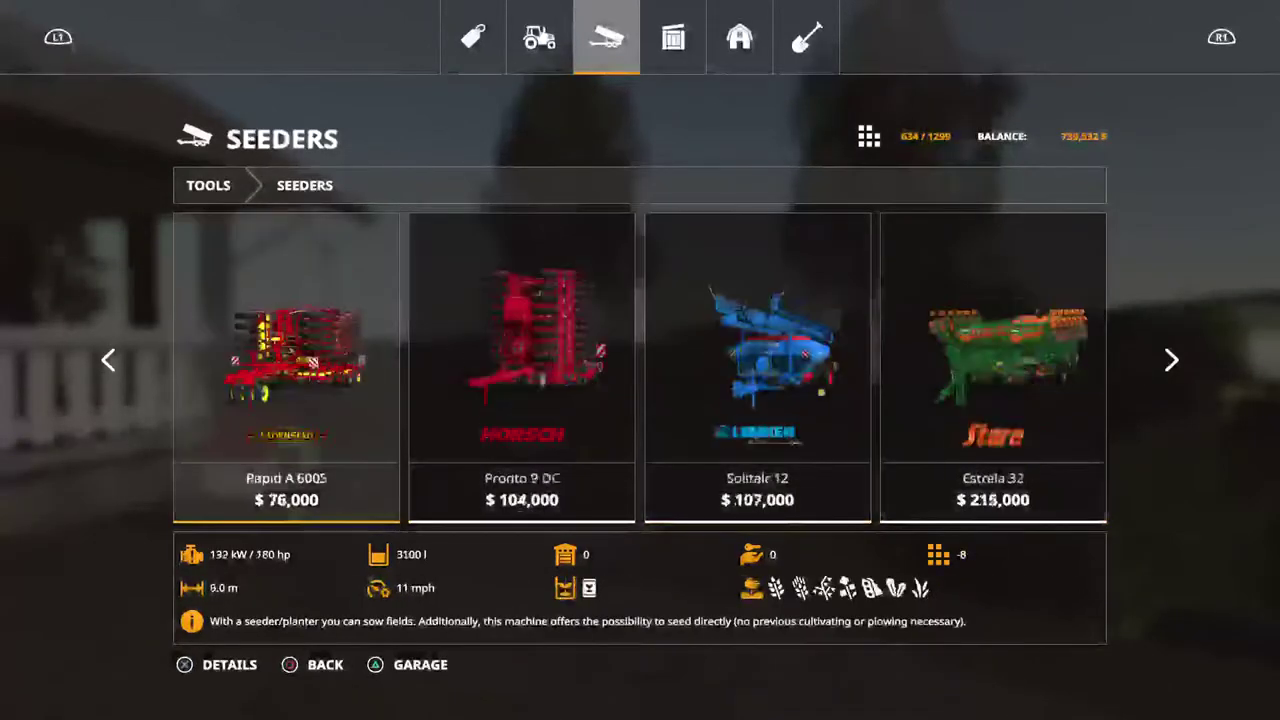
pyautogui.press('Left')
pyautogui.press('Left')
pyautogui.press('Left')
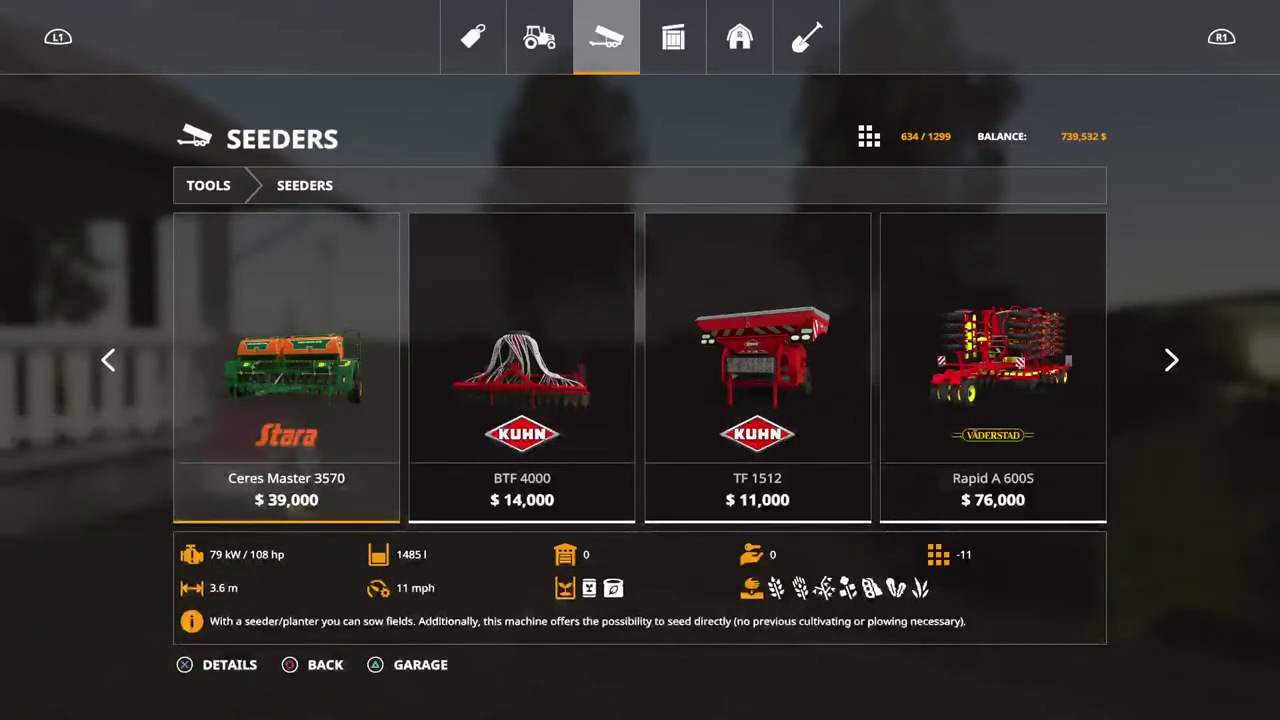
pyautogui.press('Escape')
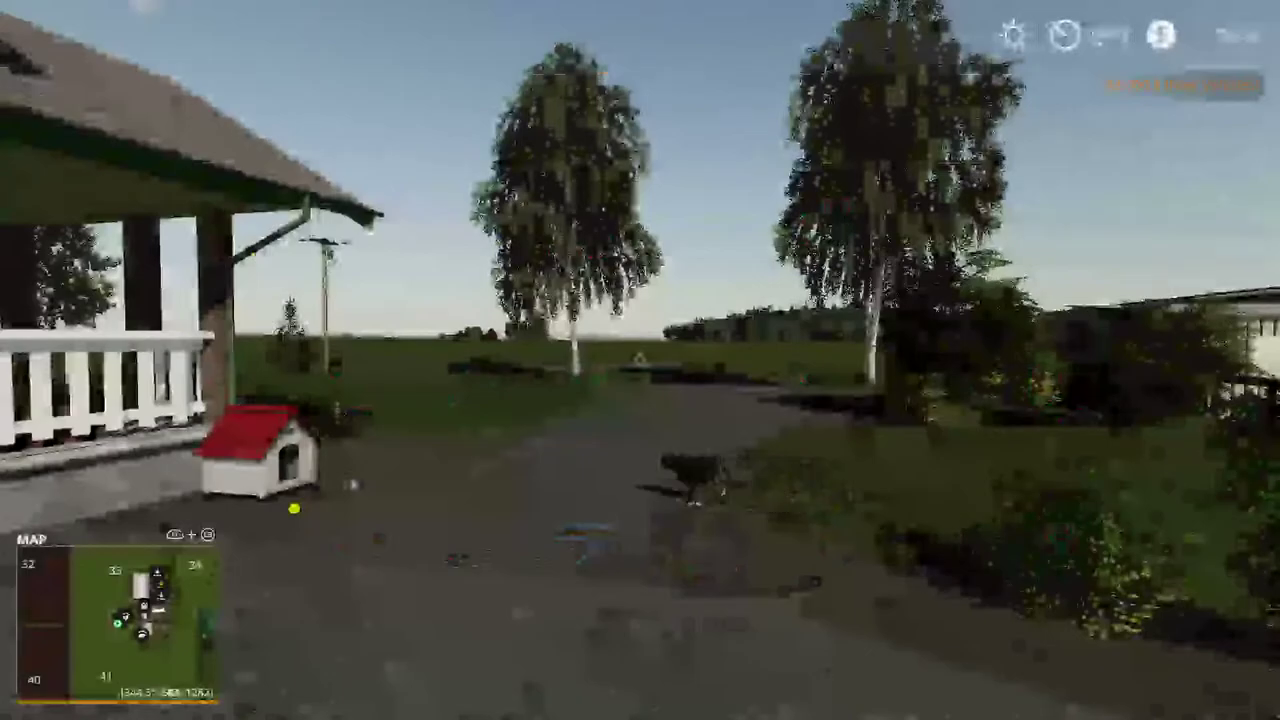